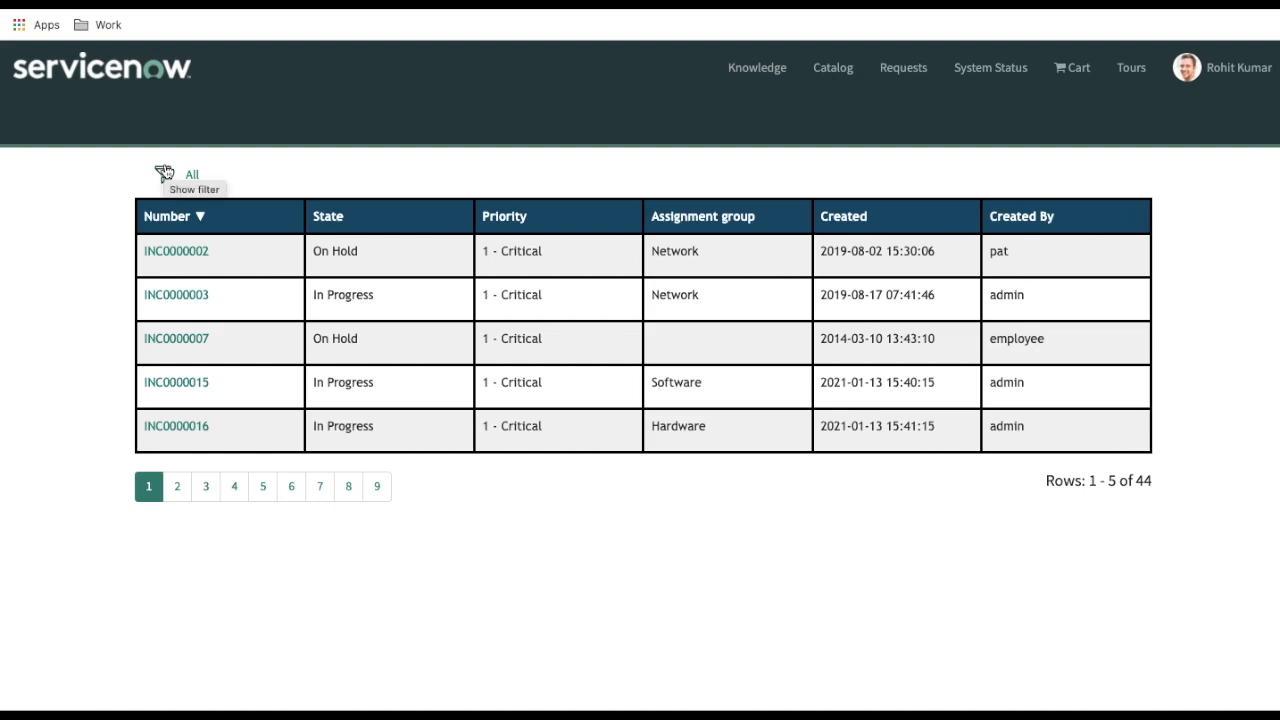
Step: Filter the incident list with the condition State is New and run the filter
click(163, 173)
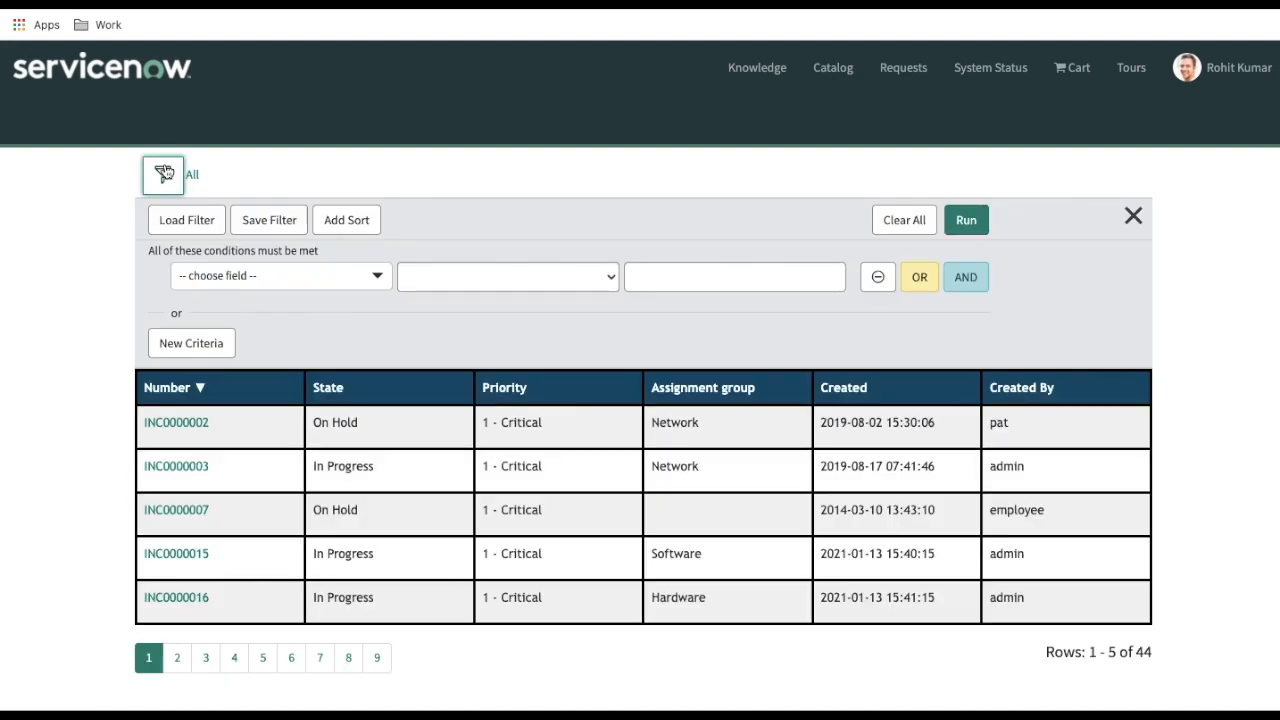
click(312, 288)
text(stat)
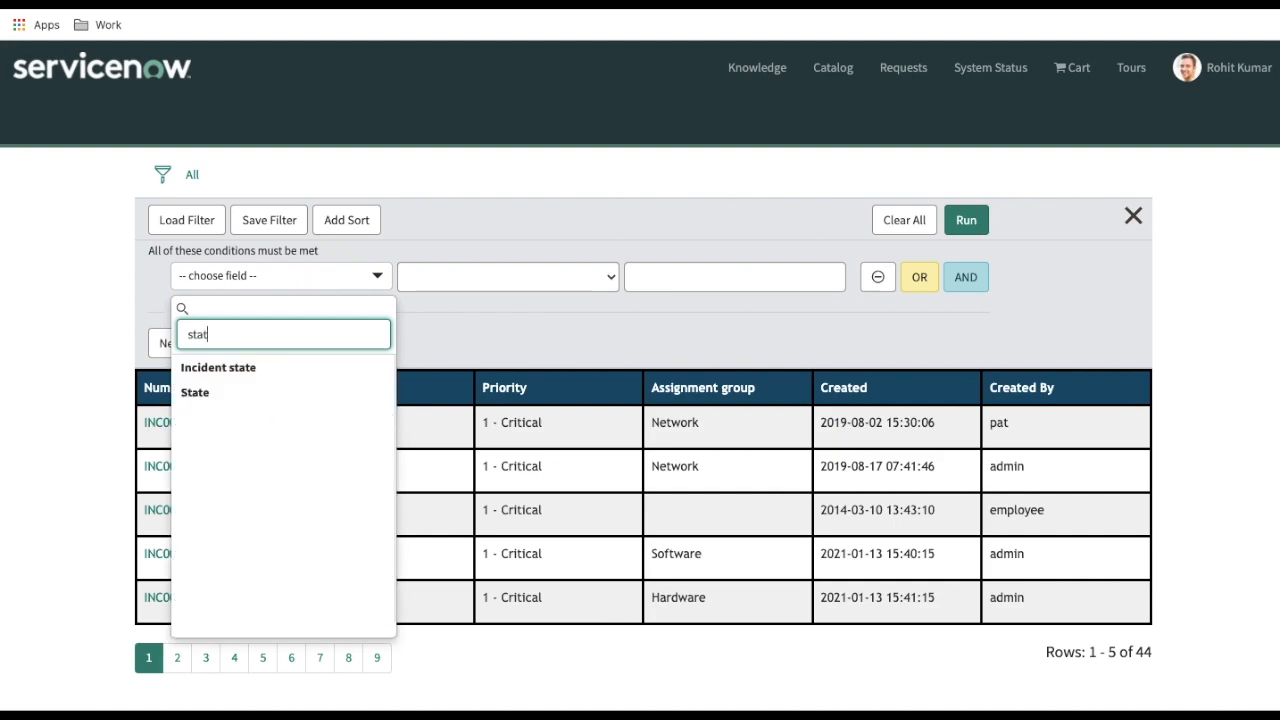
click(222, 390)
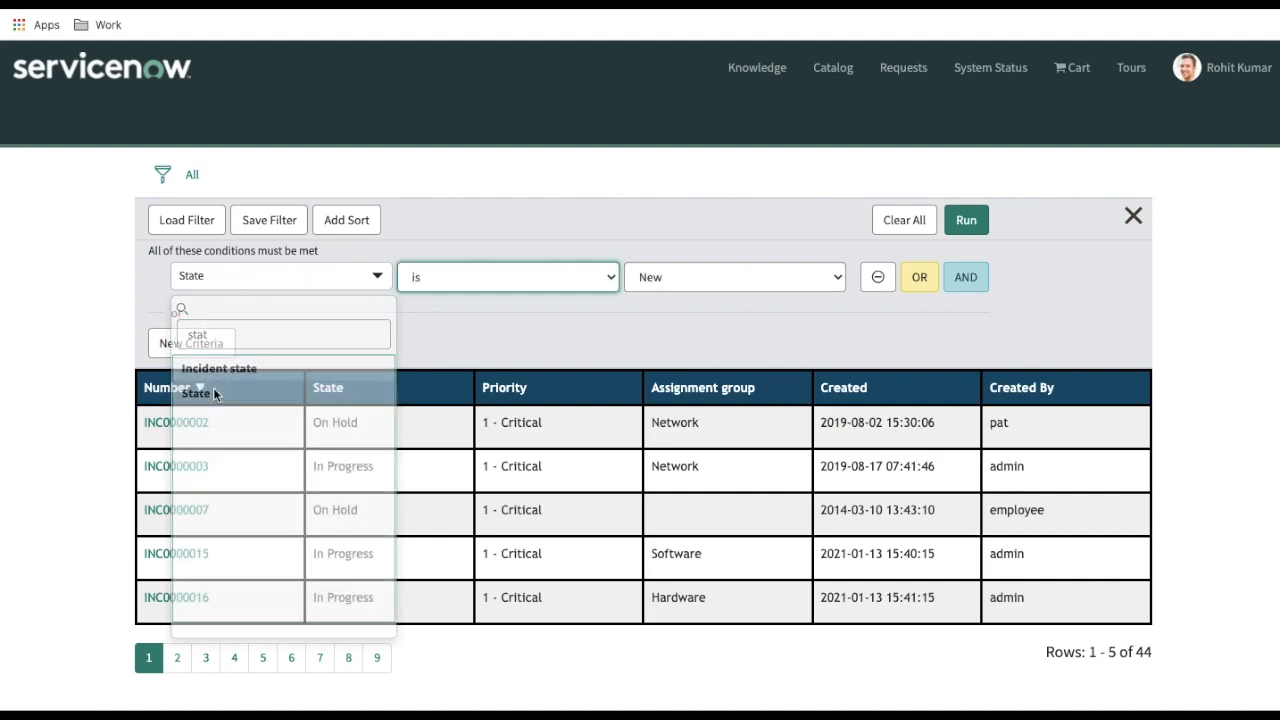
click(660, 278)
click(966, 232)
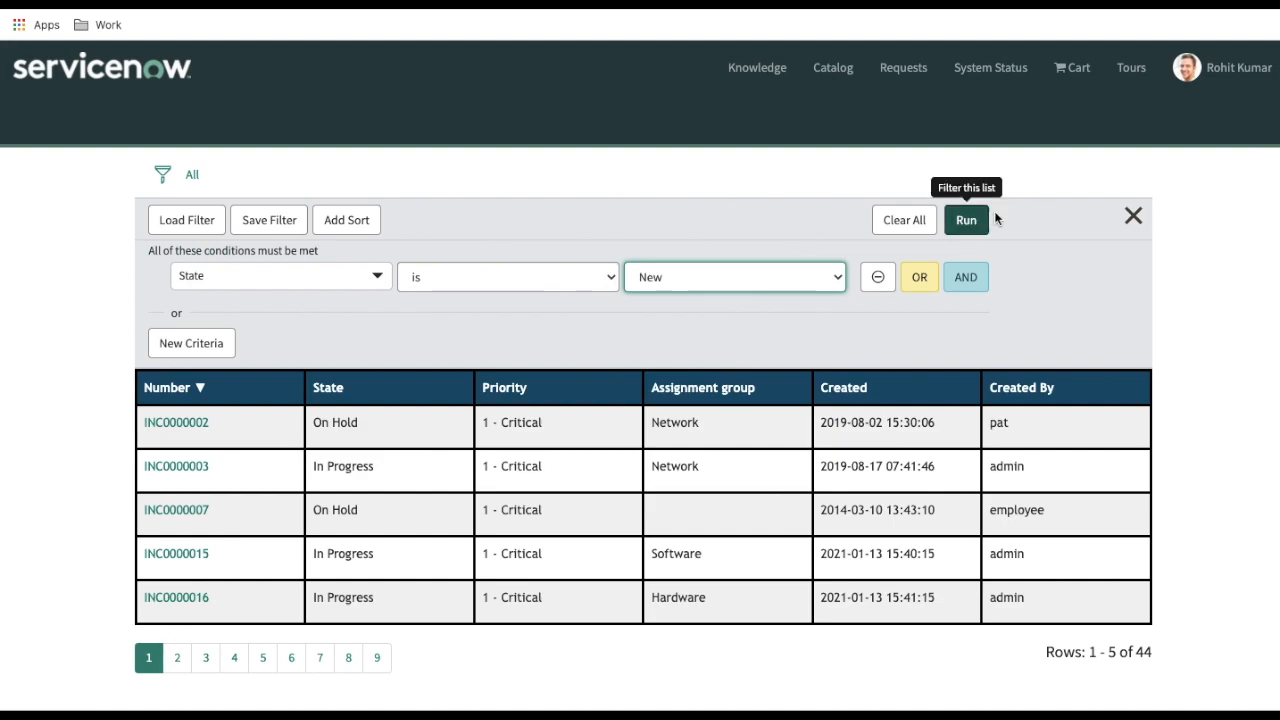
click(966, 222)
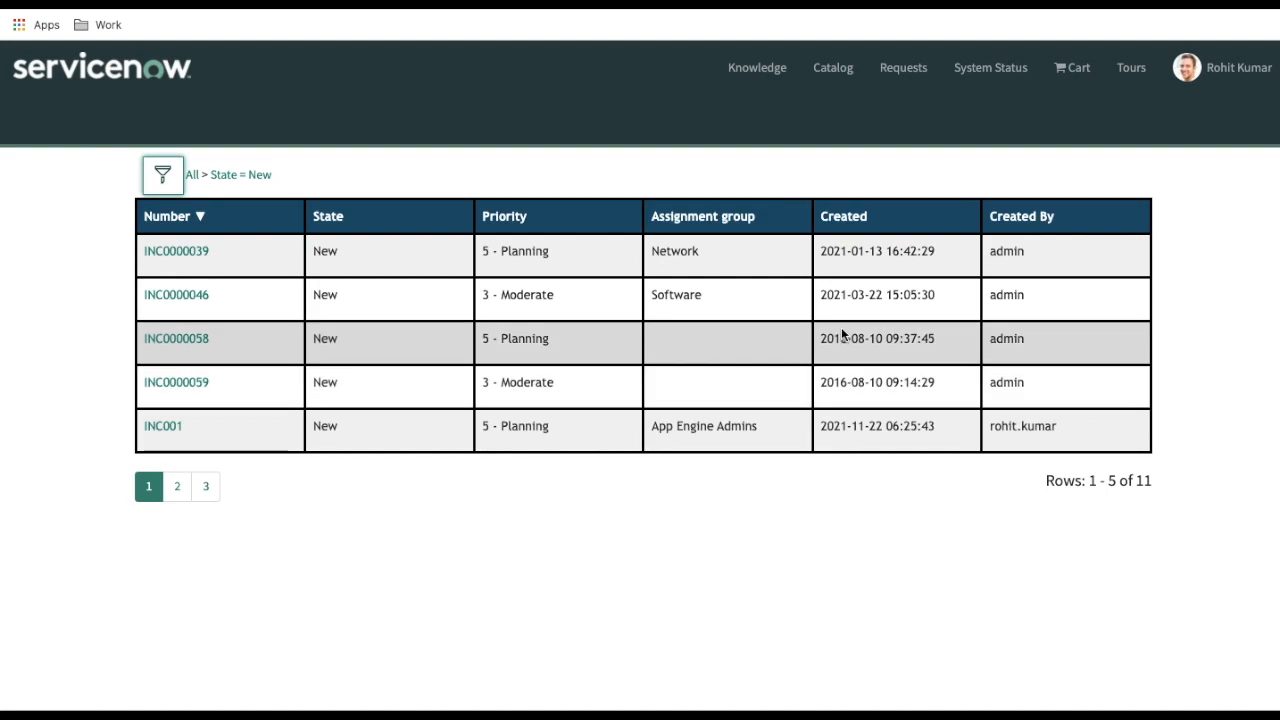
Step: Browse the second and third pages of the filtered incident list and return to the first page
click(177, 489)
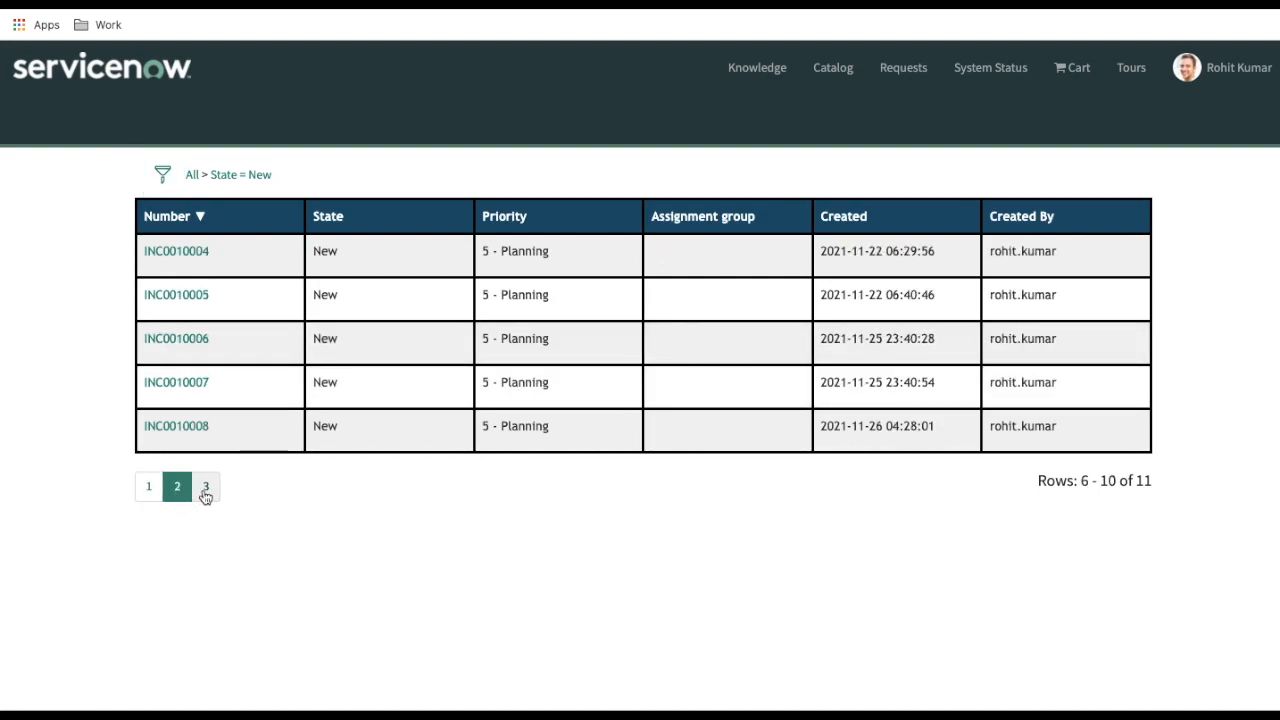
click(206, 488)
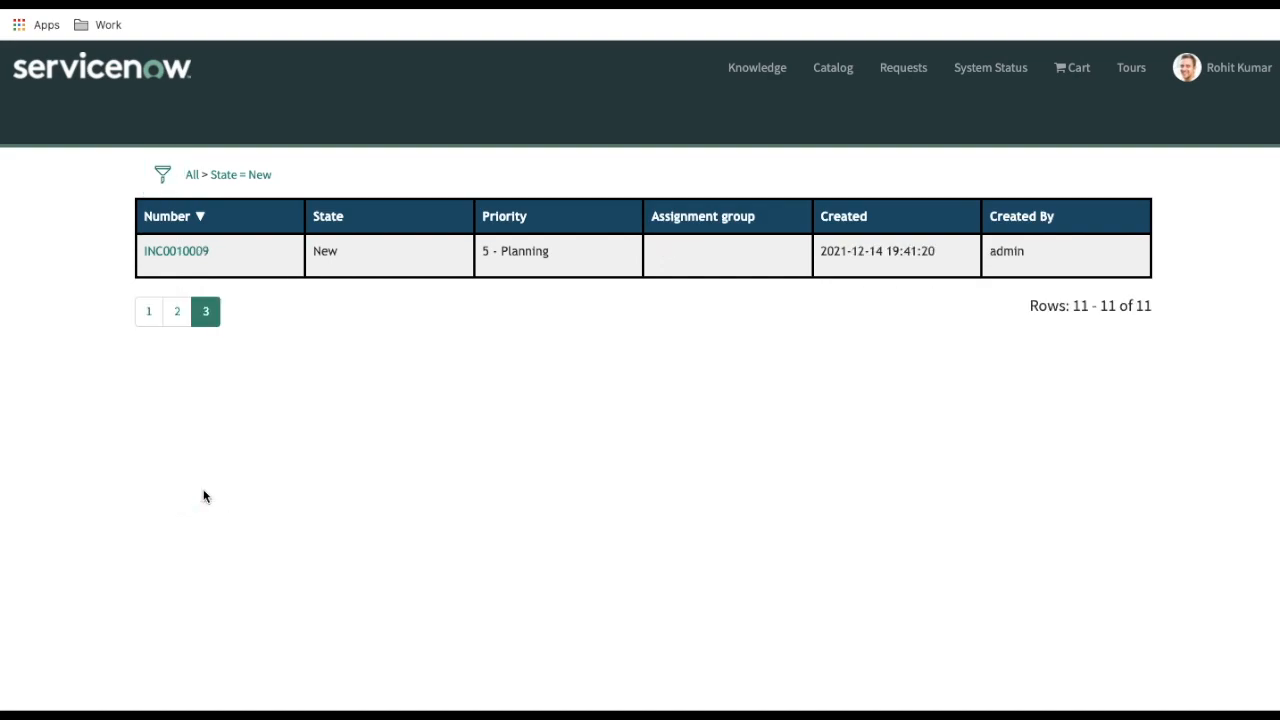
click(149, 312)
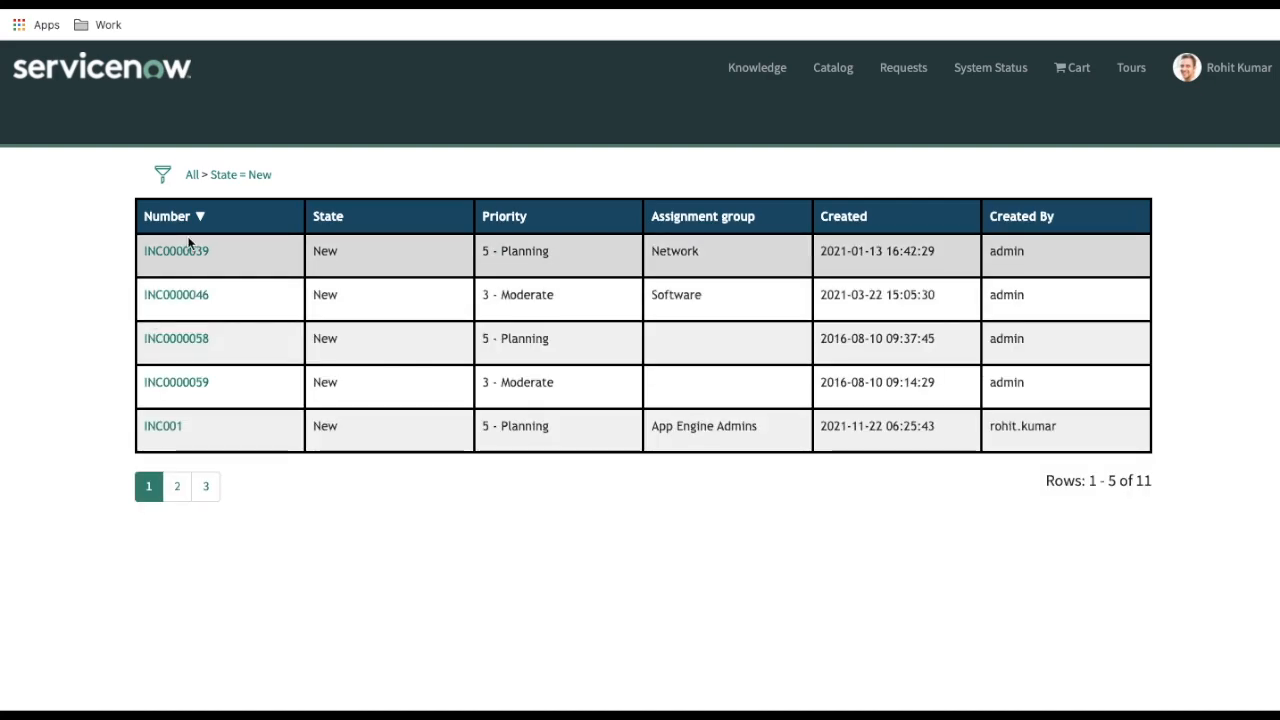
Step: Sort the filtered incidents by State, by Number and by Priority in turn
click(350, 220)
click(351, 220)
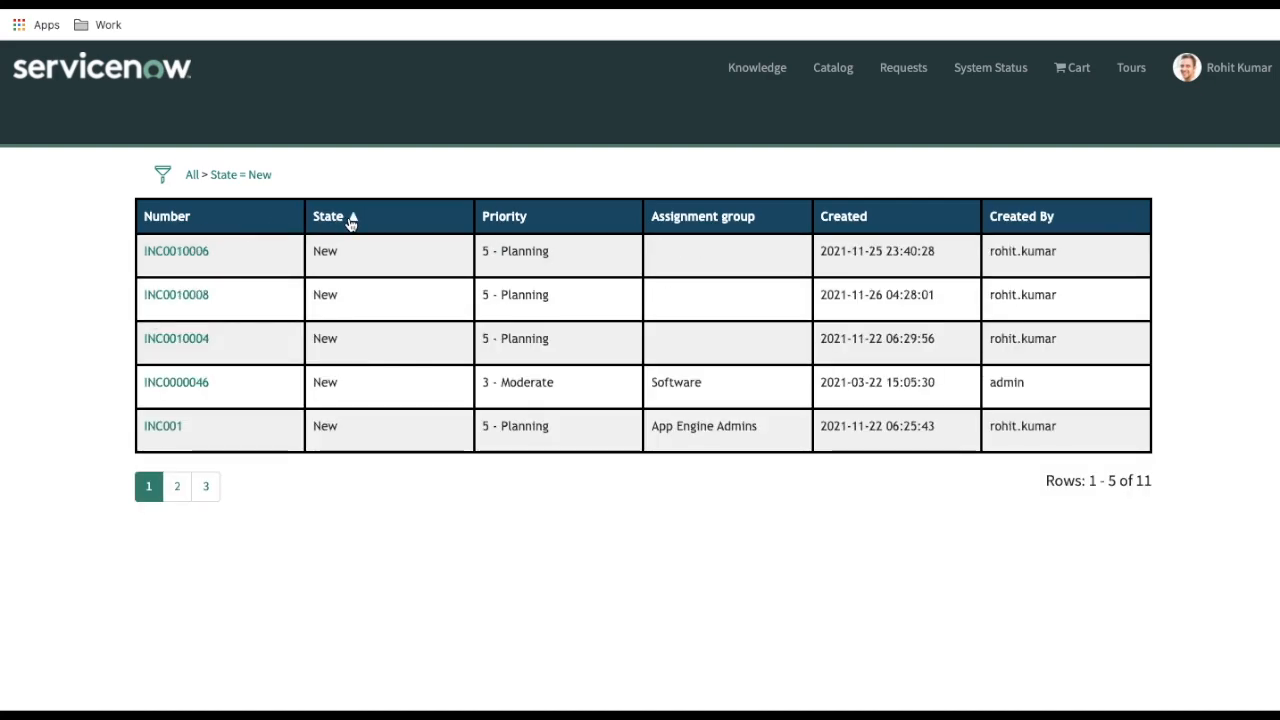
click(196, 218)
click(196, 218)
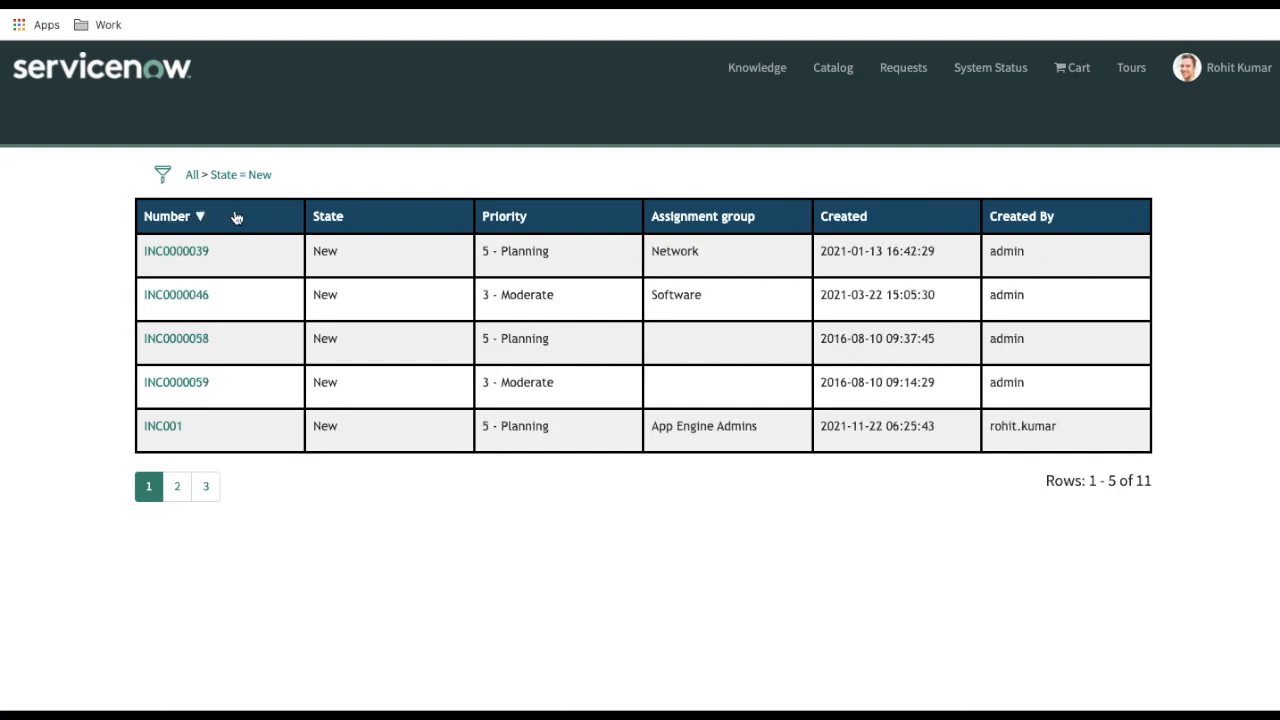
click(484, 220)
click(484, 220)
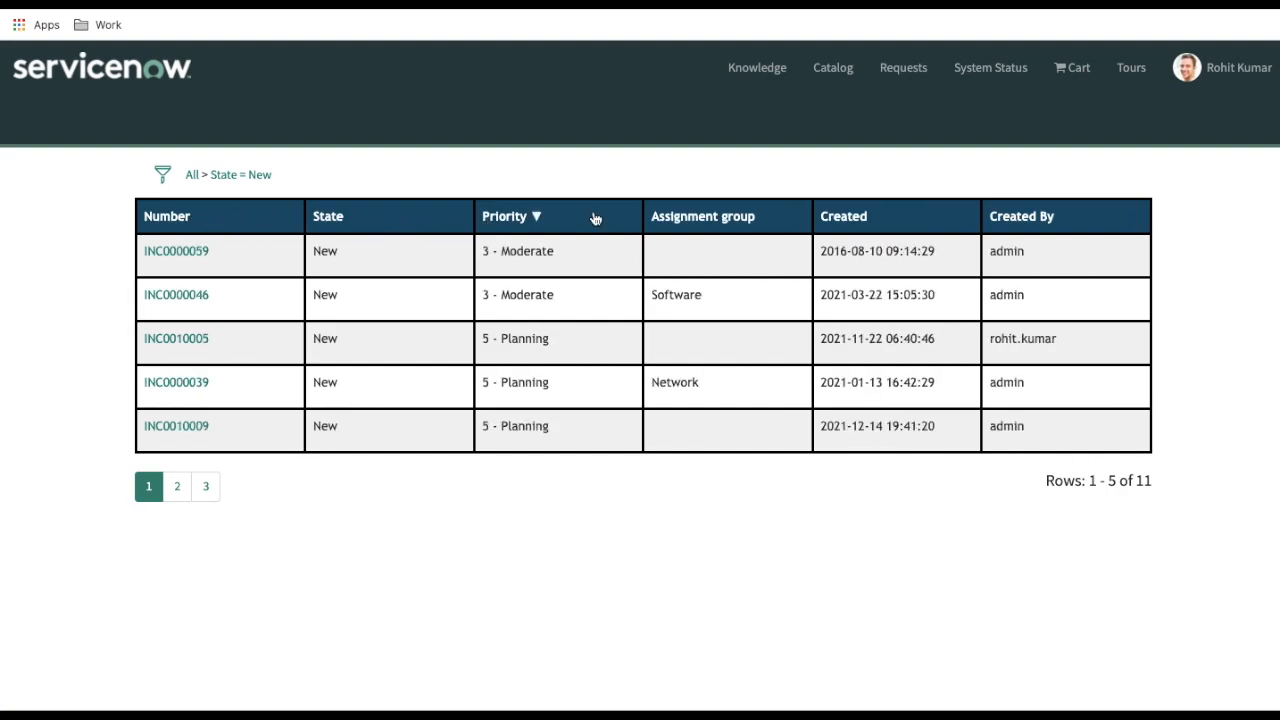
Step: Sort the incidents by Assignment group, Created and Created By in turn, and clear the State filter to list all records
click(695, 232)
click(738, 226)
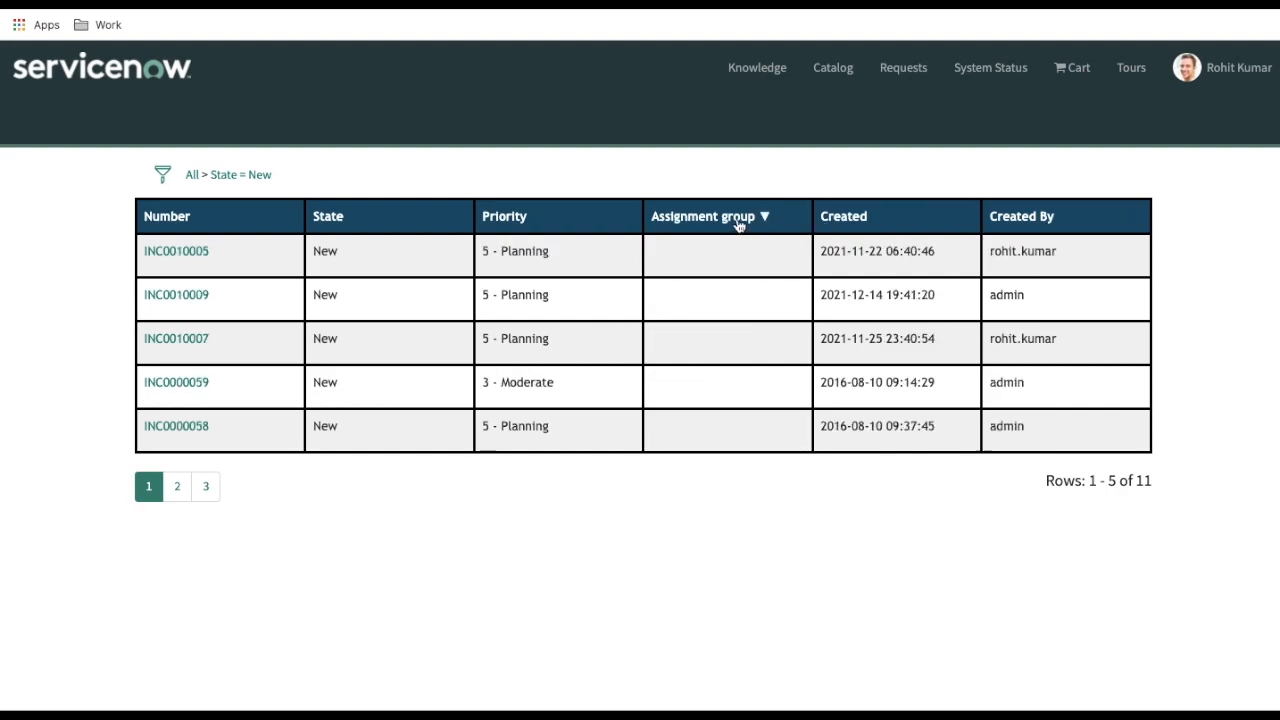
click(835, 222)
click(835, 222)
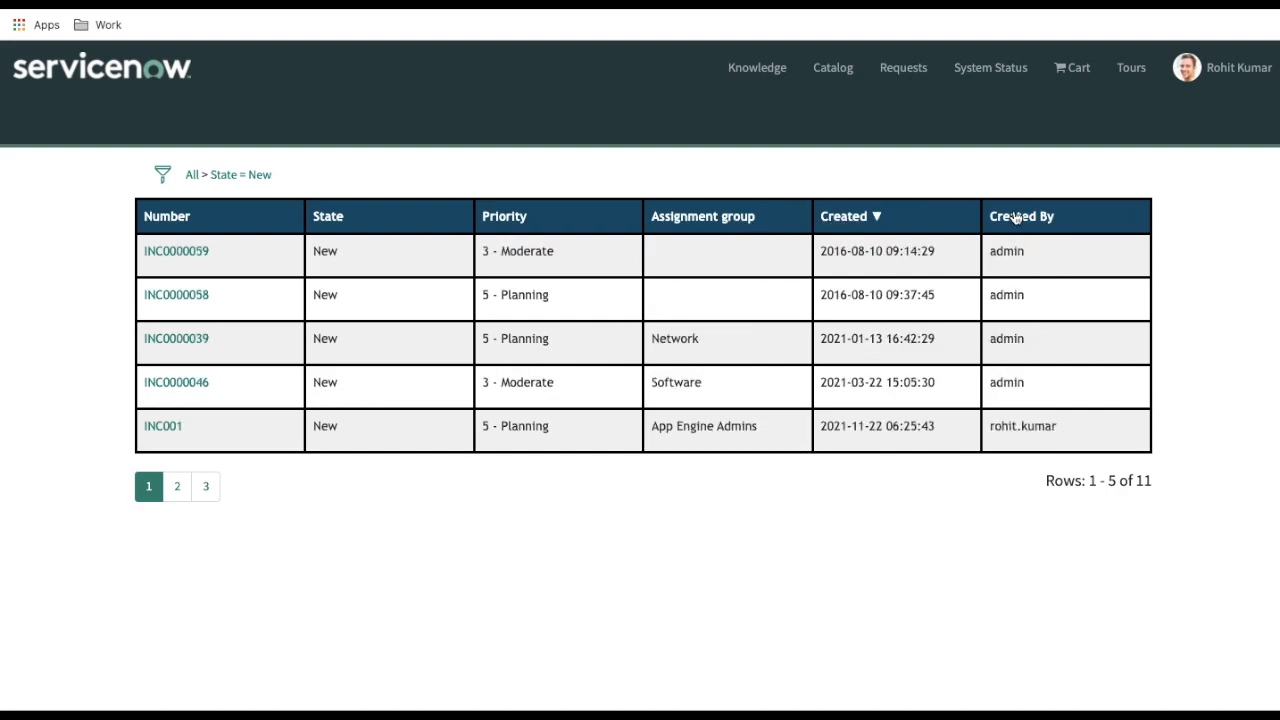
click(1040, 218)
click(1040, 218)
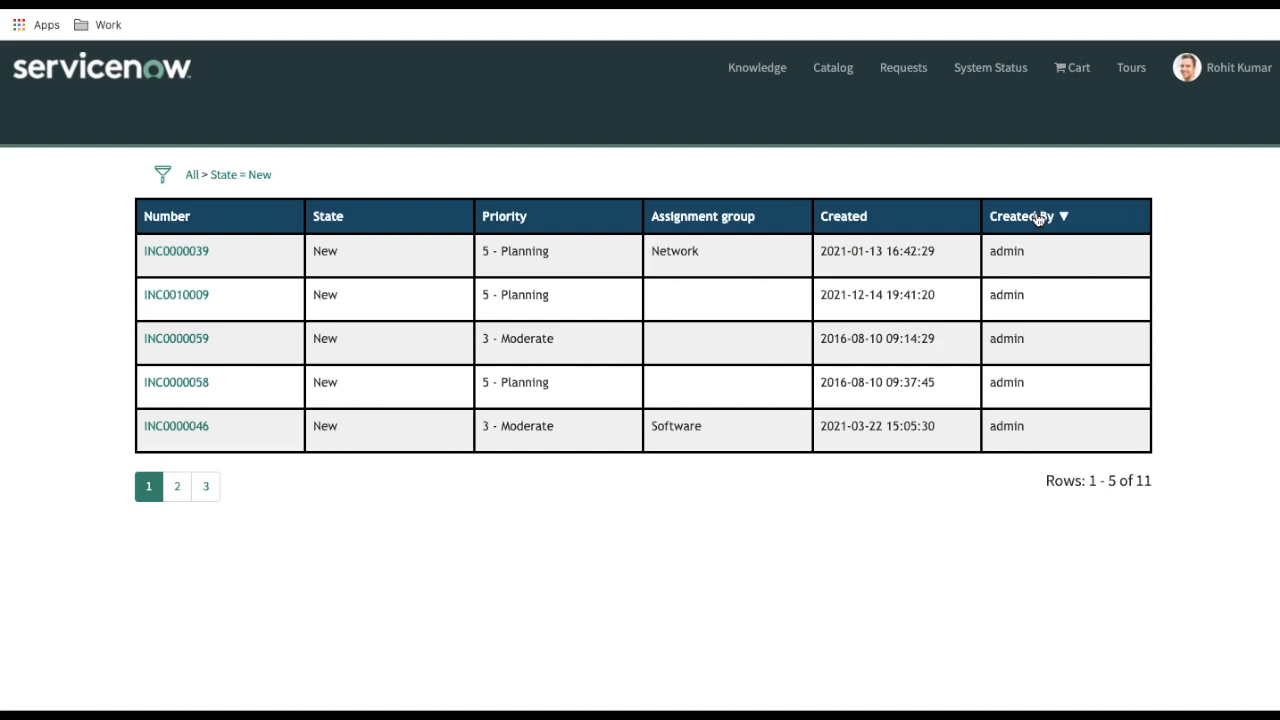
click(192, 176)
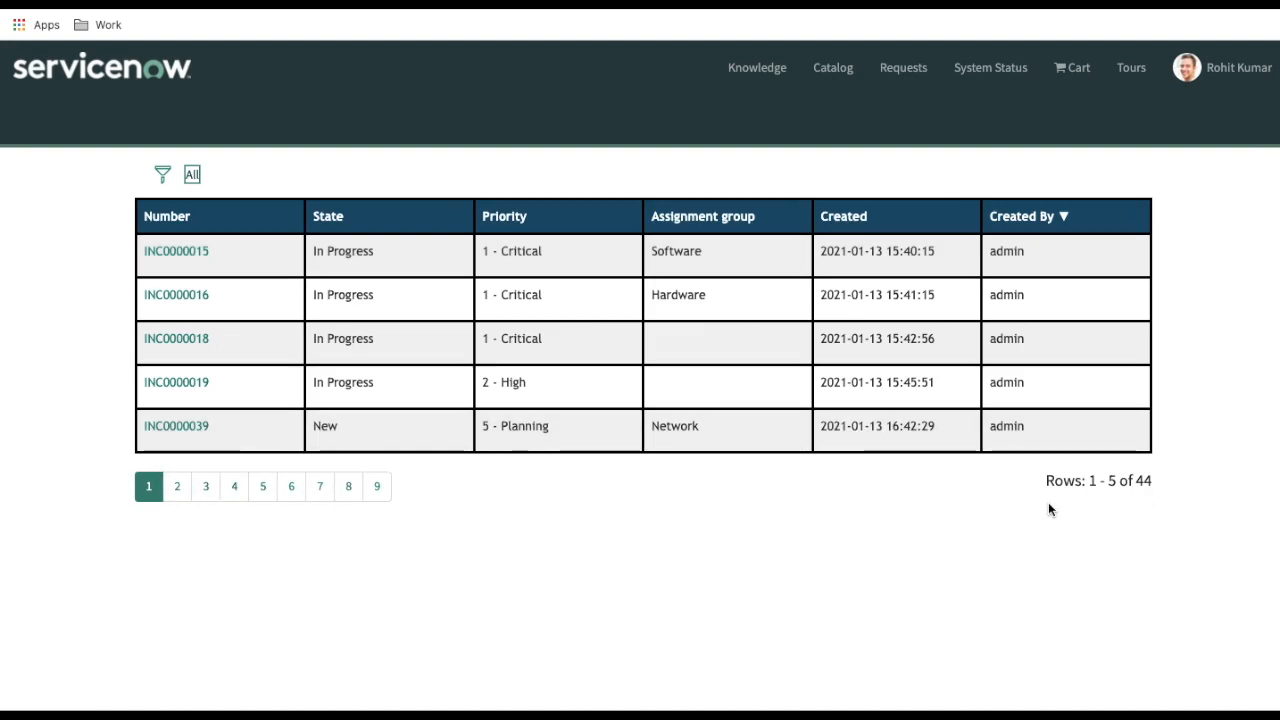
Step: Review the Data, Presentation and Behavior settings in the Custom List widget's instance options and close them without saving
ctrl+right_click(234, 197)
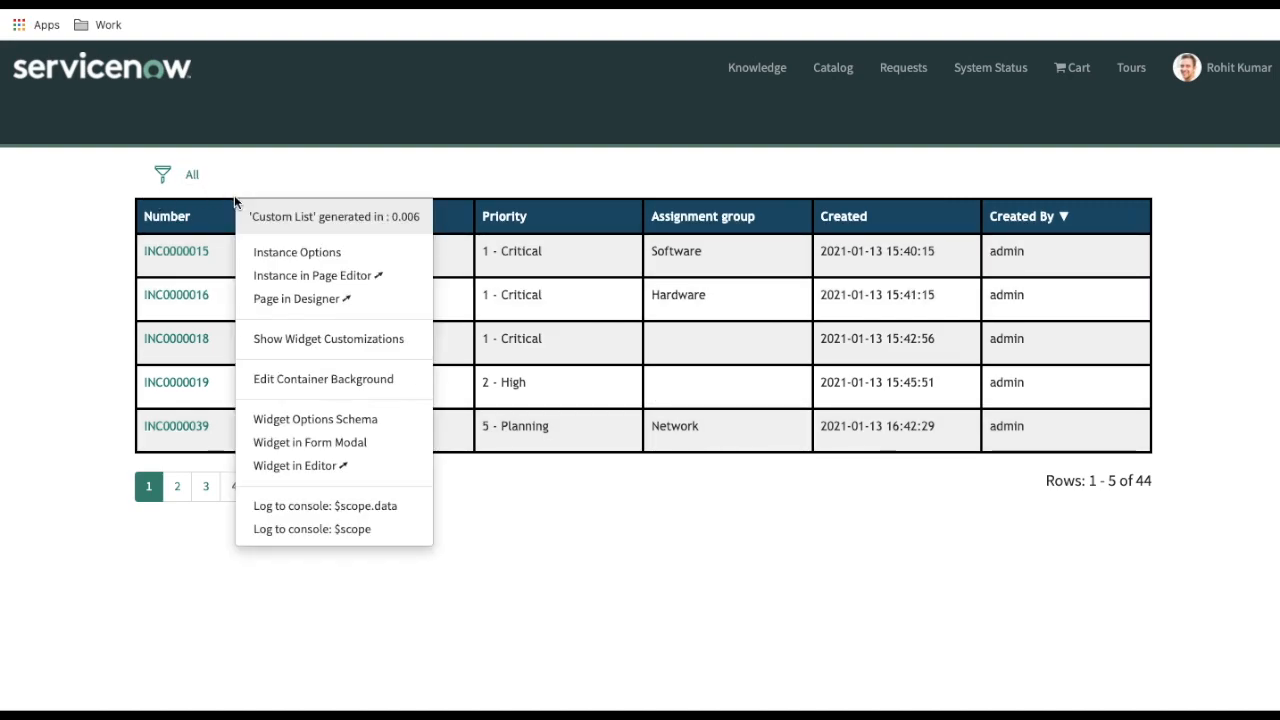
click(281, 251)
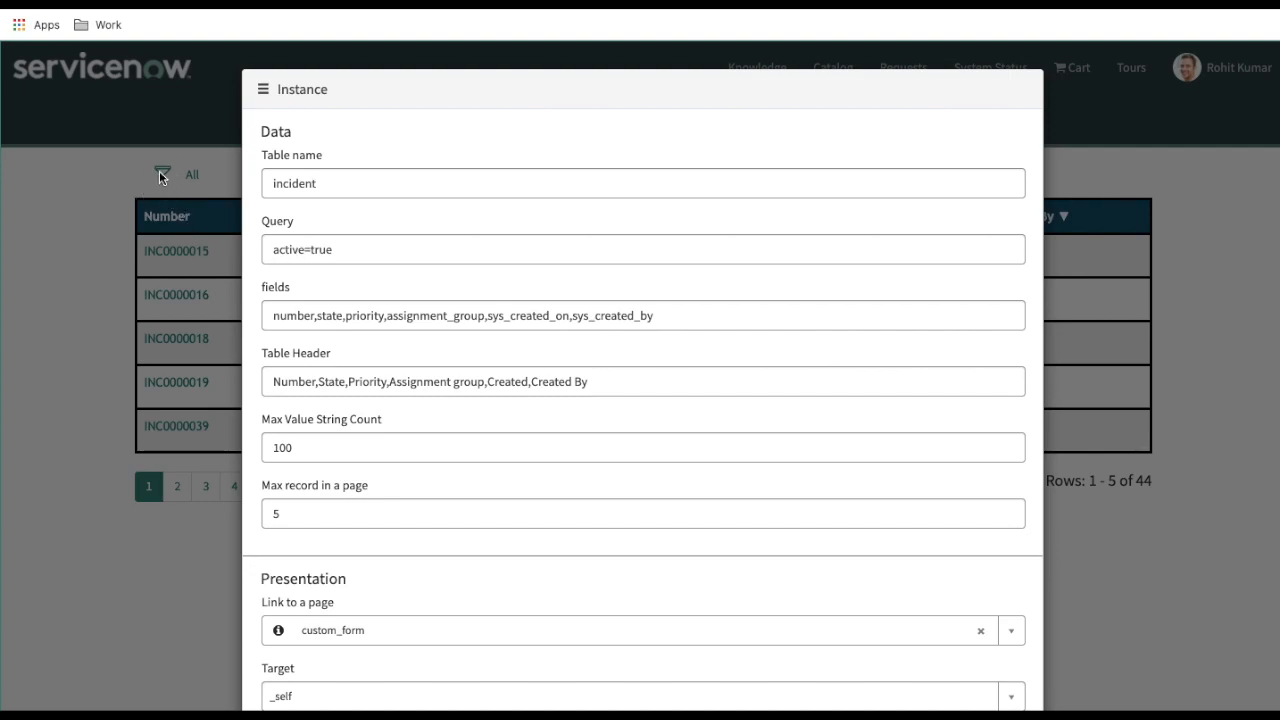
scroll(311, 291, down, 2)
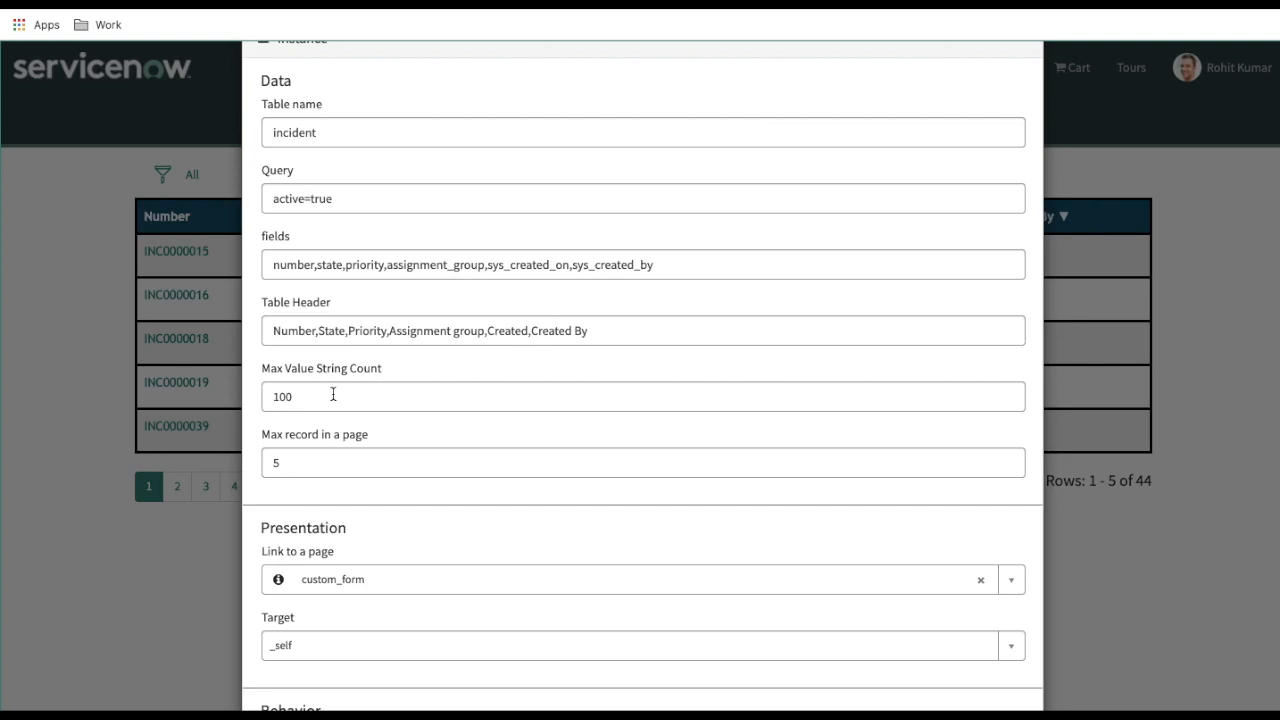
scroll(334, 393, down, 1)
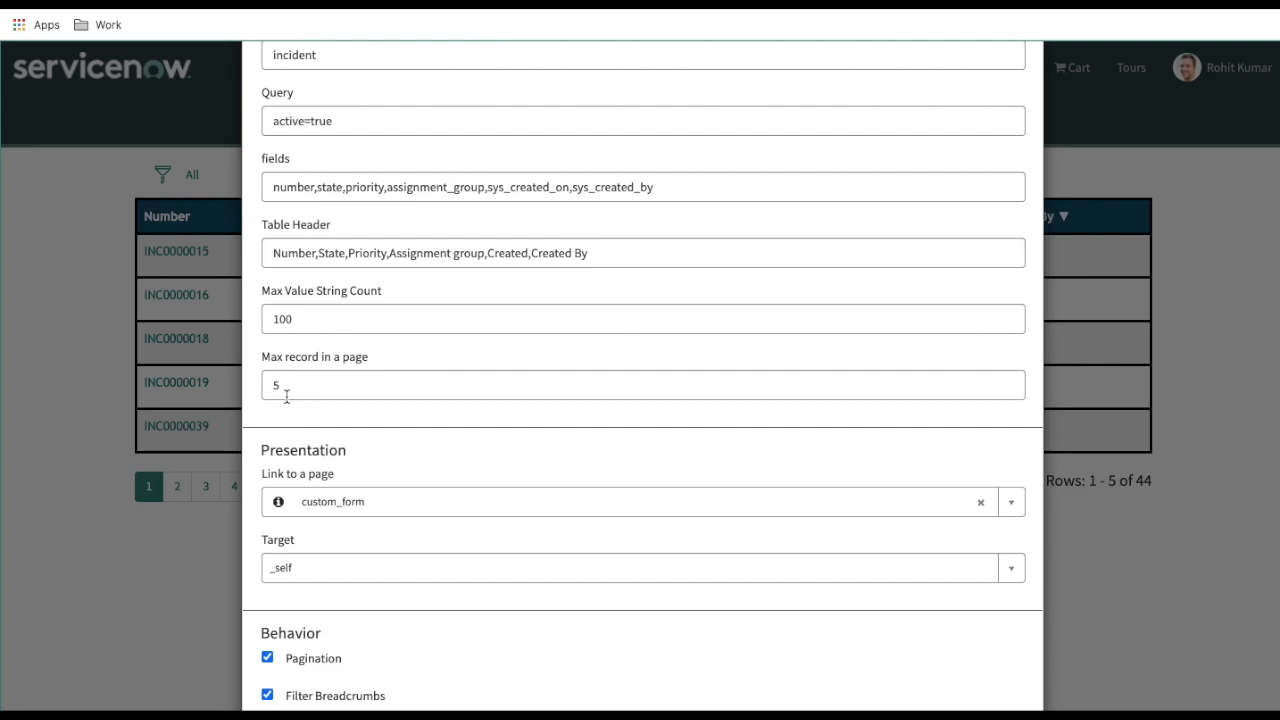
scroll(286, 396, down, 1)
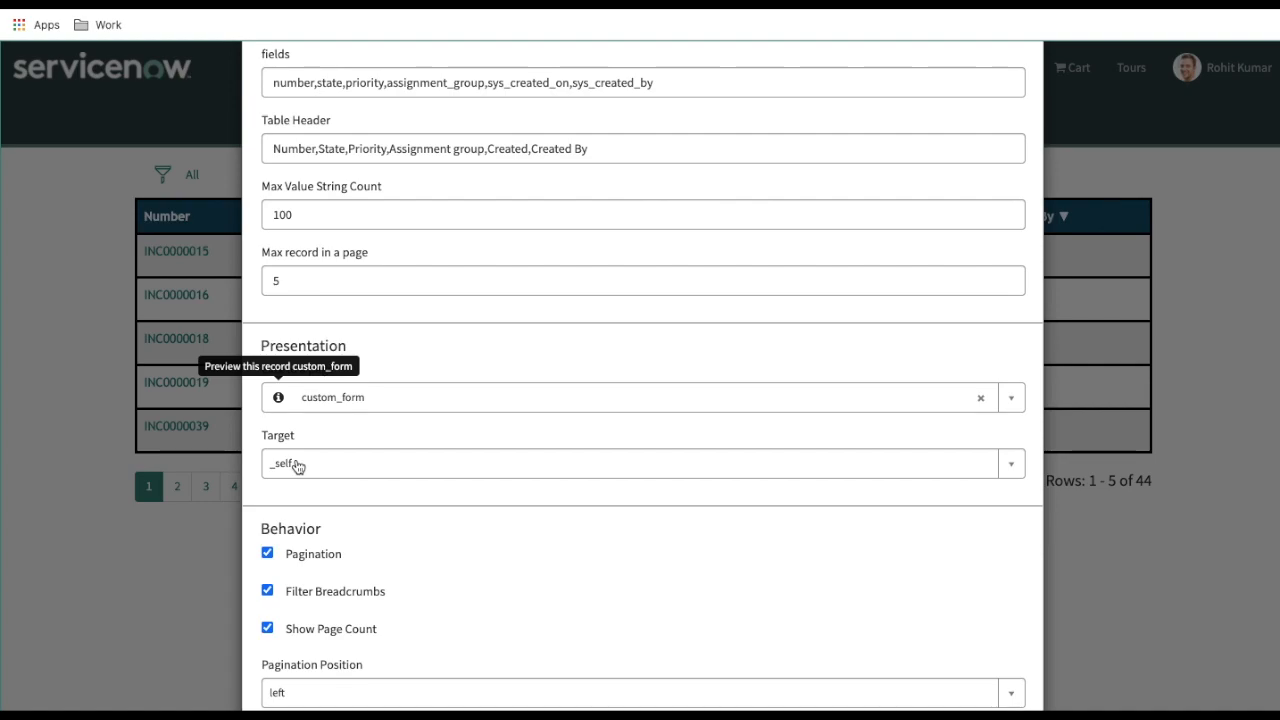
click(169, 566)
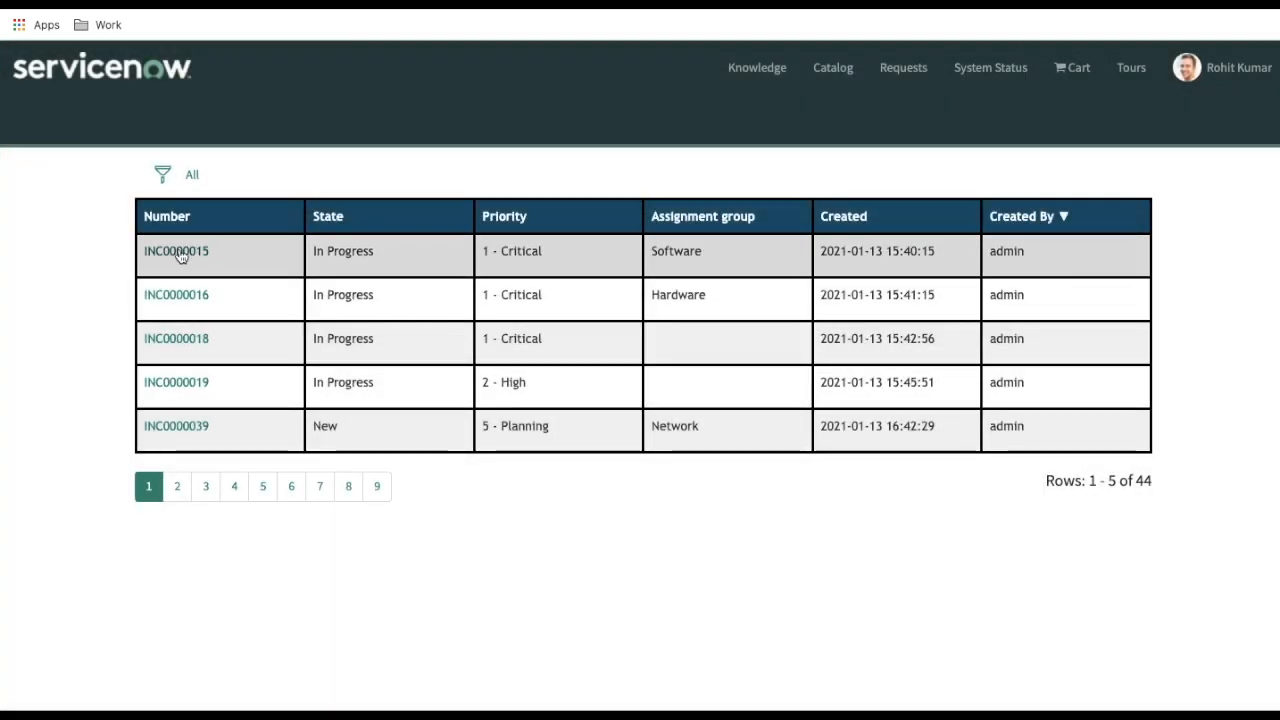
Step: Open incident INC0000015 from the list
click(175, 255)
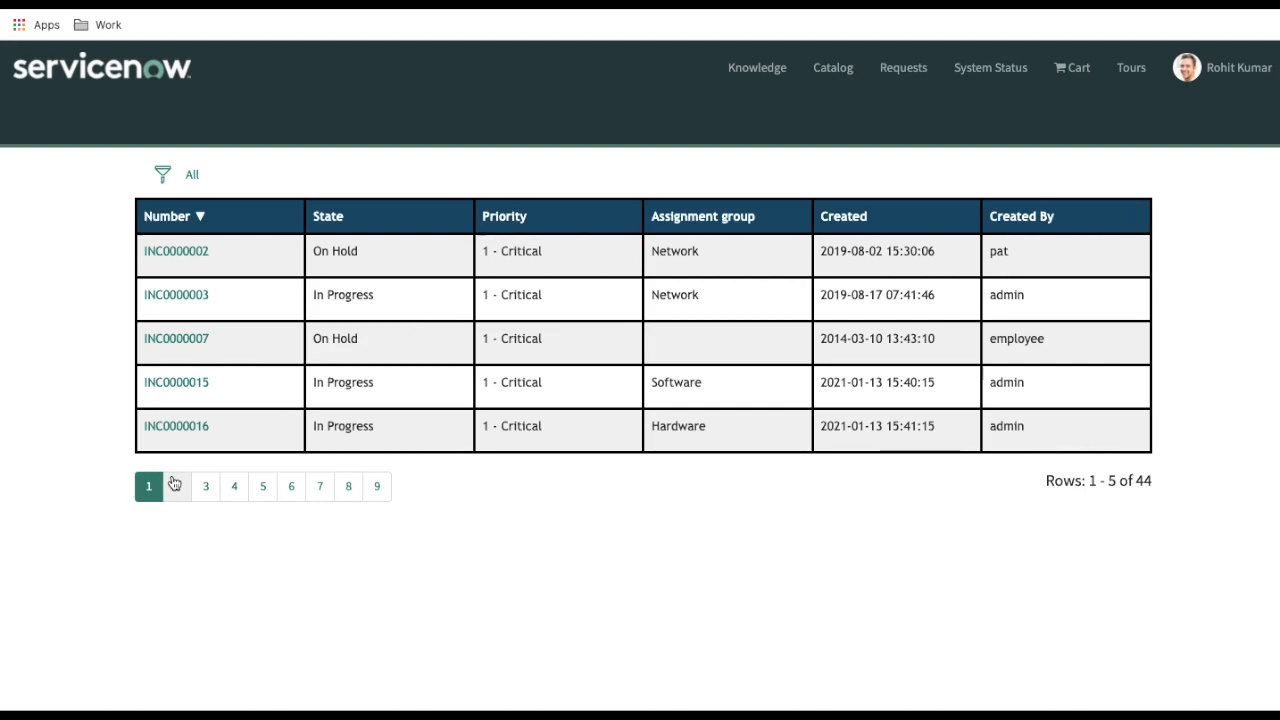
Step: Disable Pagination in the Custom List widget's instance options, save, and look through the full incident list
ctrl+right_click(276, 201)
click(314, 251)
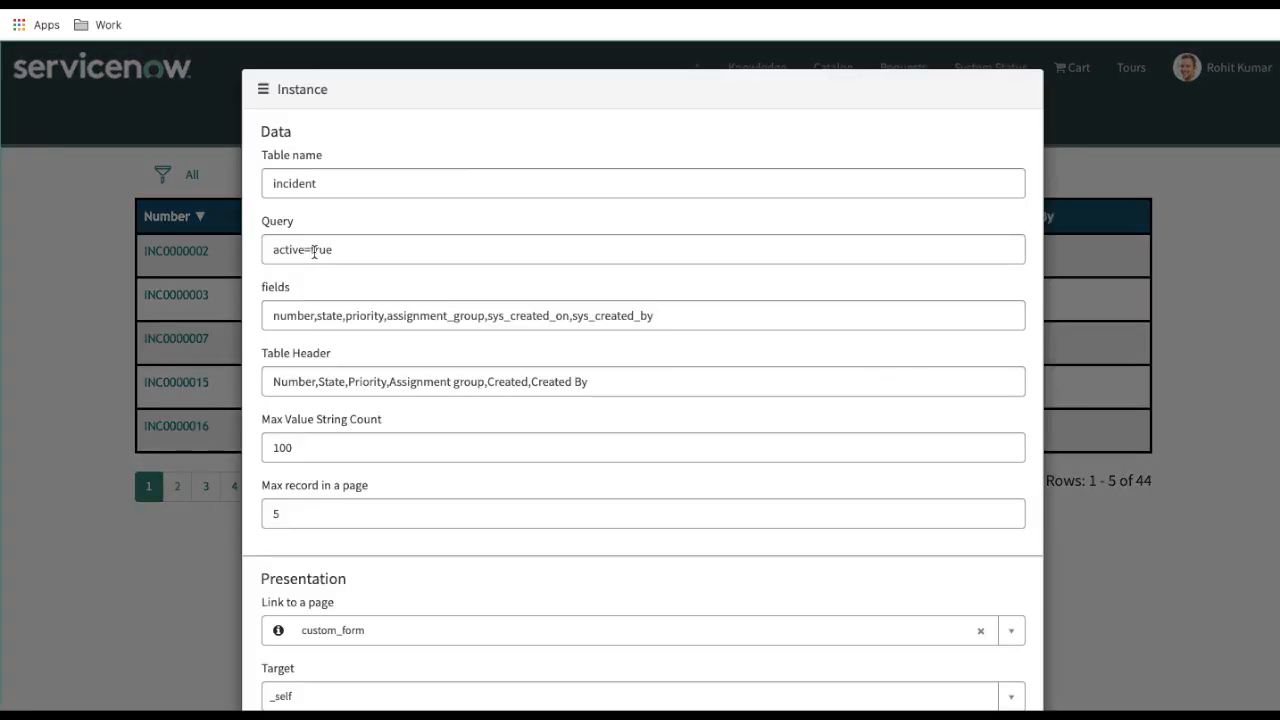
scroll(460, 451, down, 3)
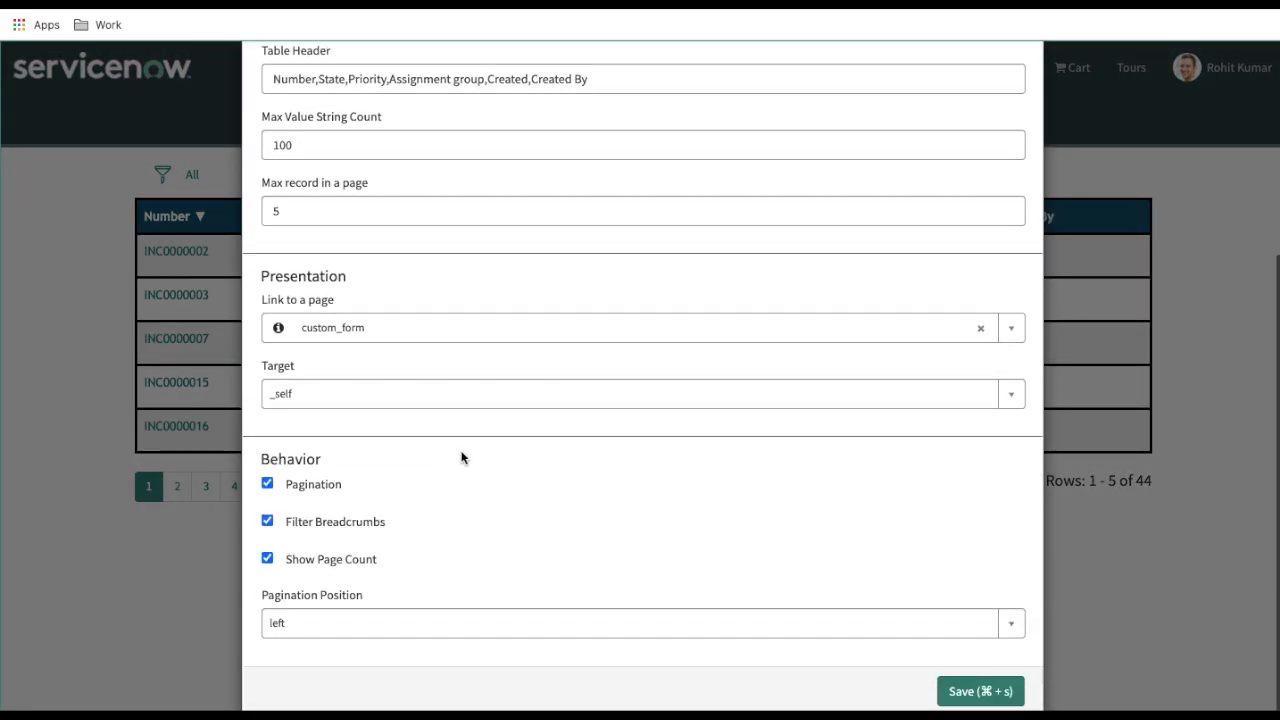
click(267, 483)
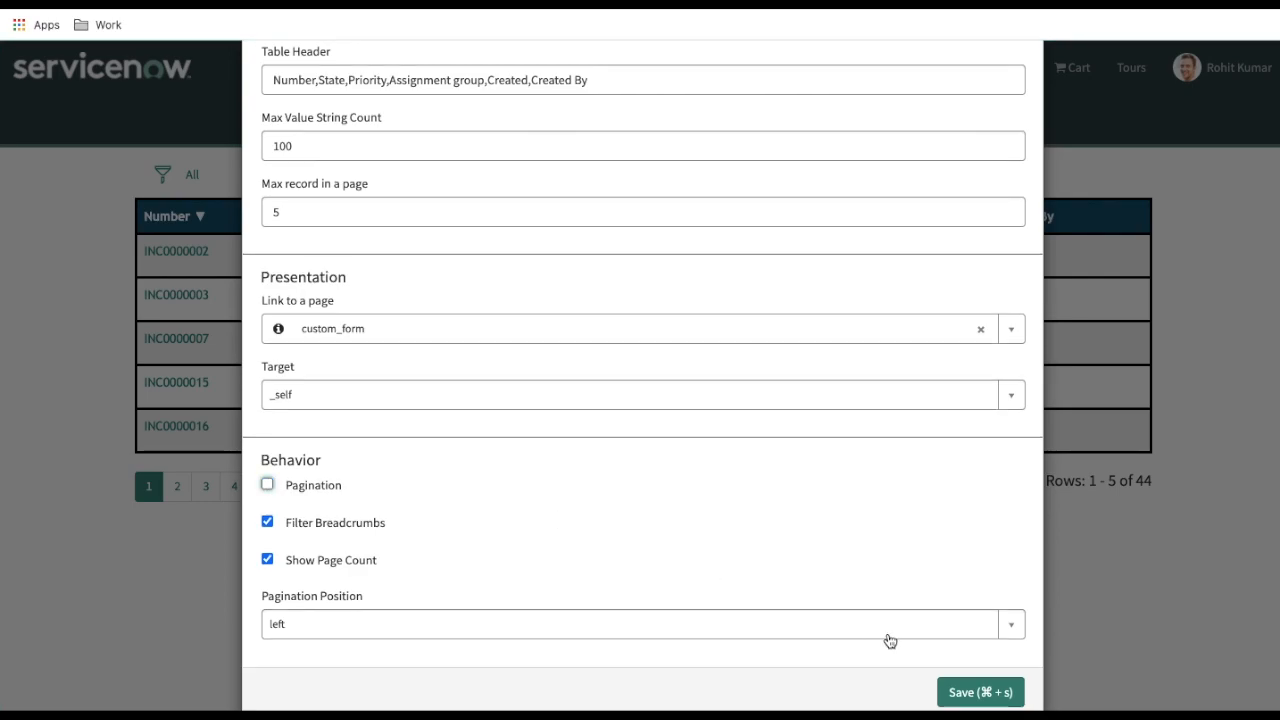
click(982, 692)
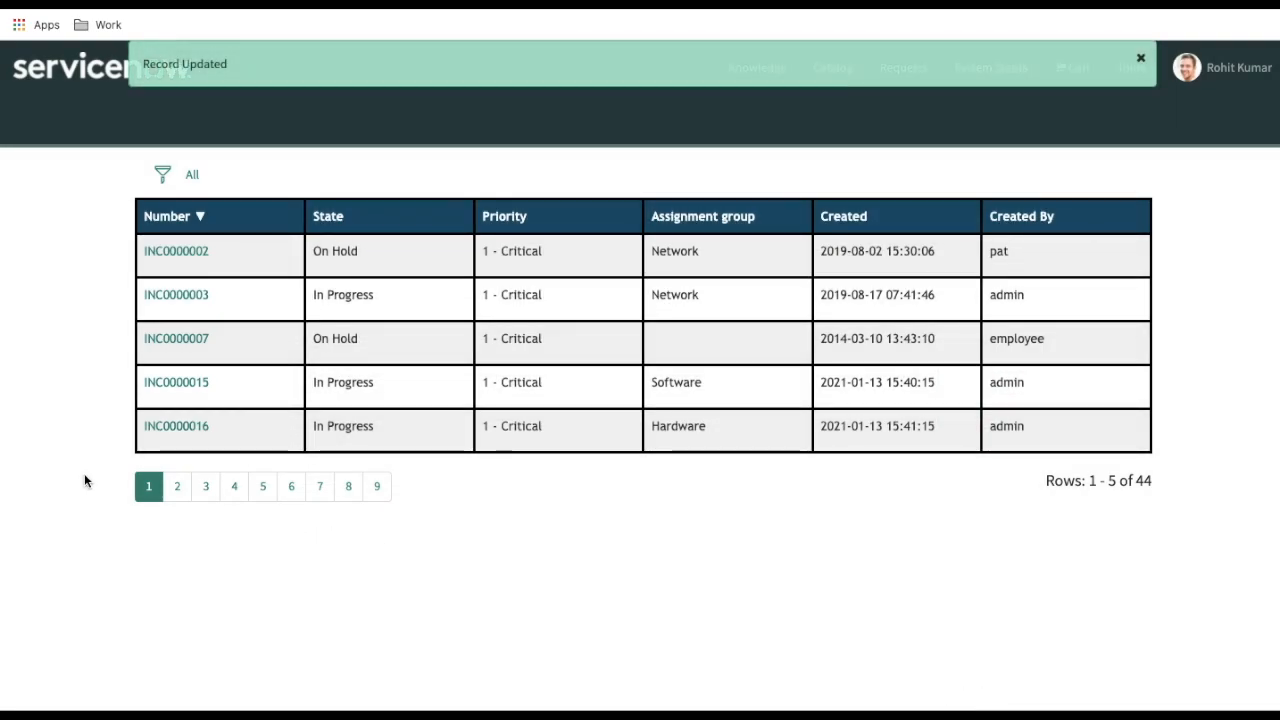
scroll(388, 484, down, 10)
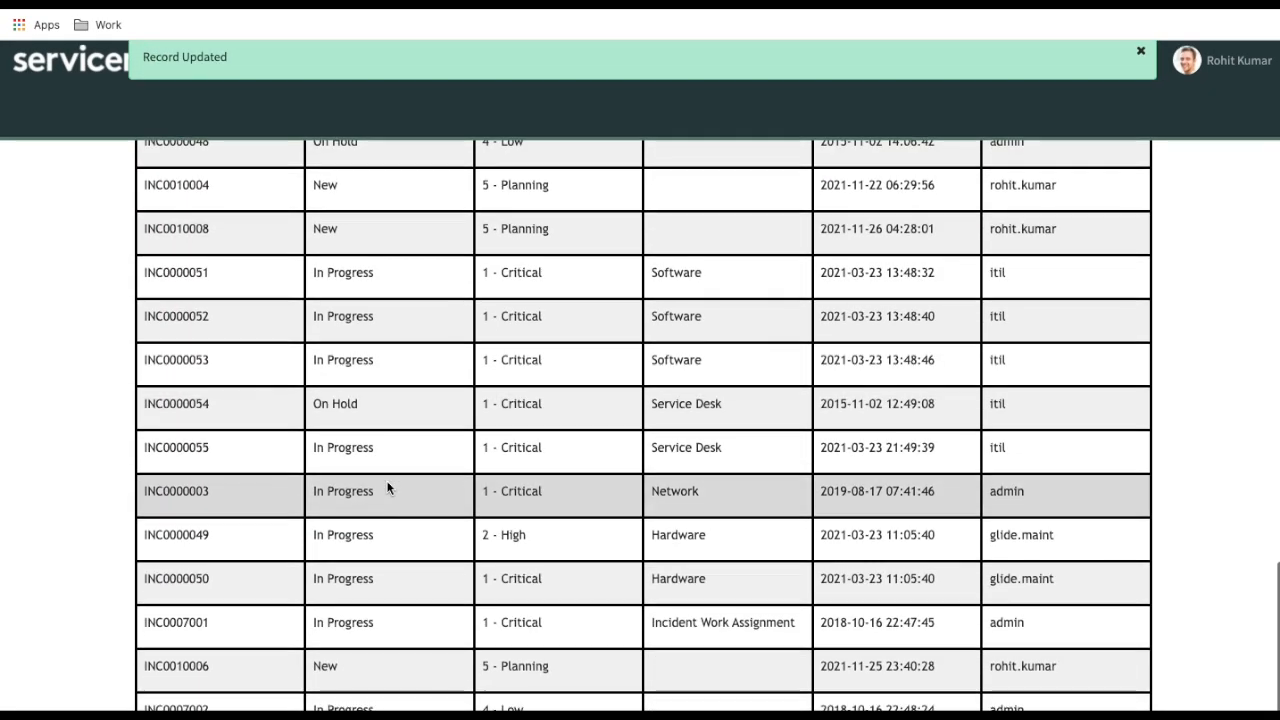
scroll(388, 487, up, 15)
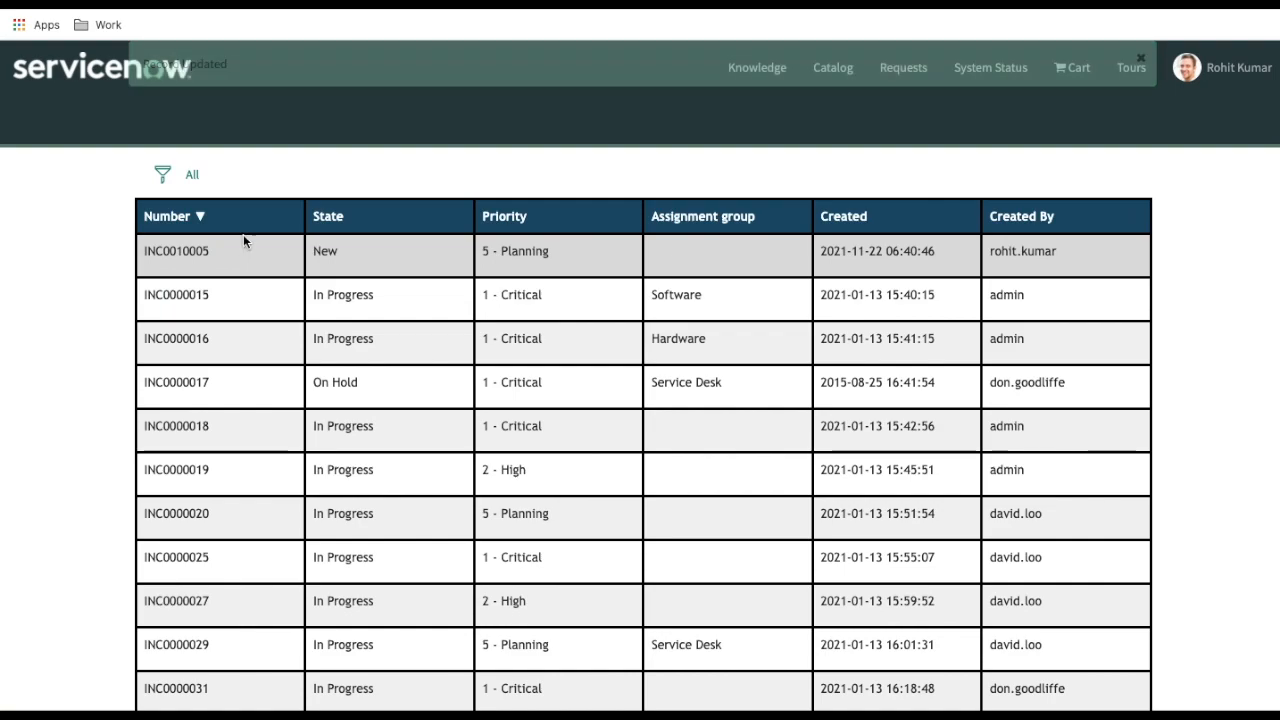
Step: Enable Pagination and set Pagination Position to right in the Custom List widget's instance options, and save them
ctrl+right_click(236, 212)
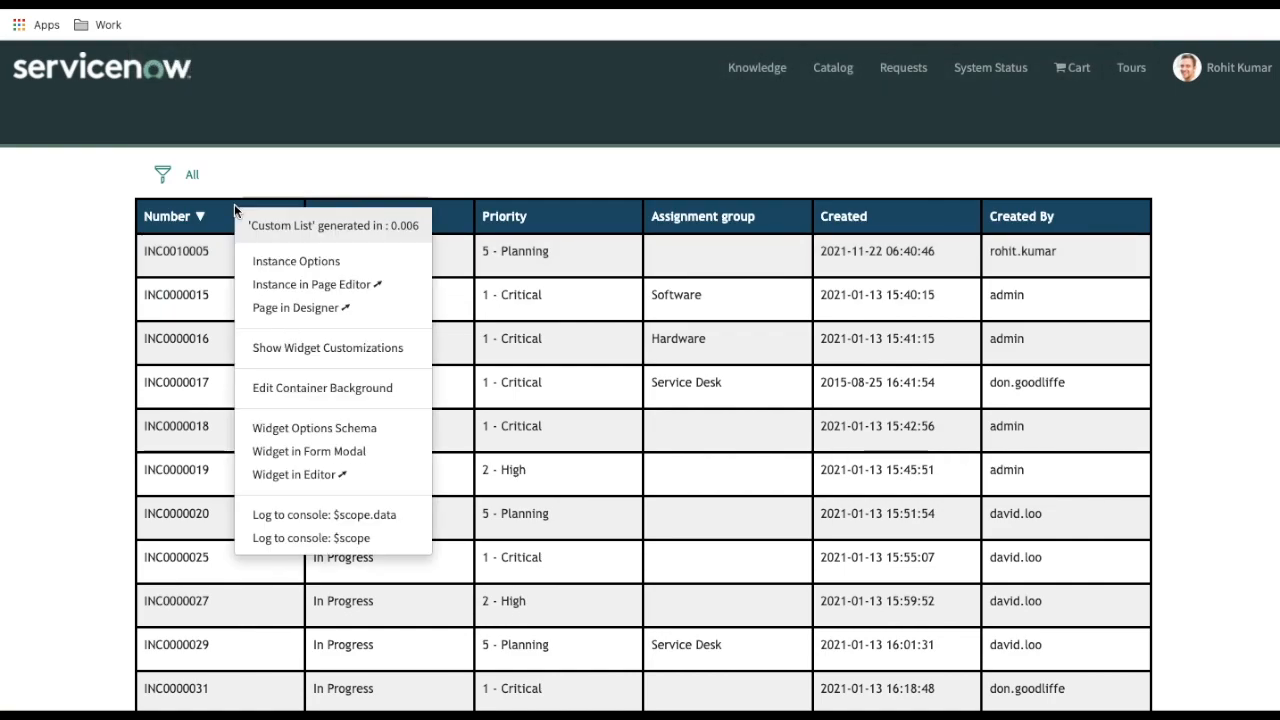
click(272, 260)
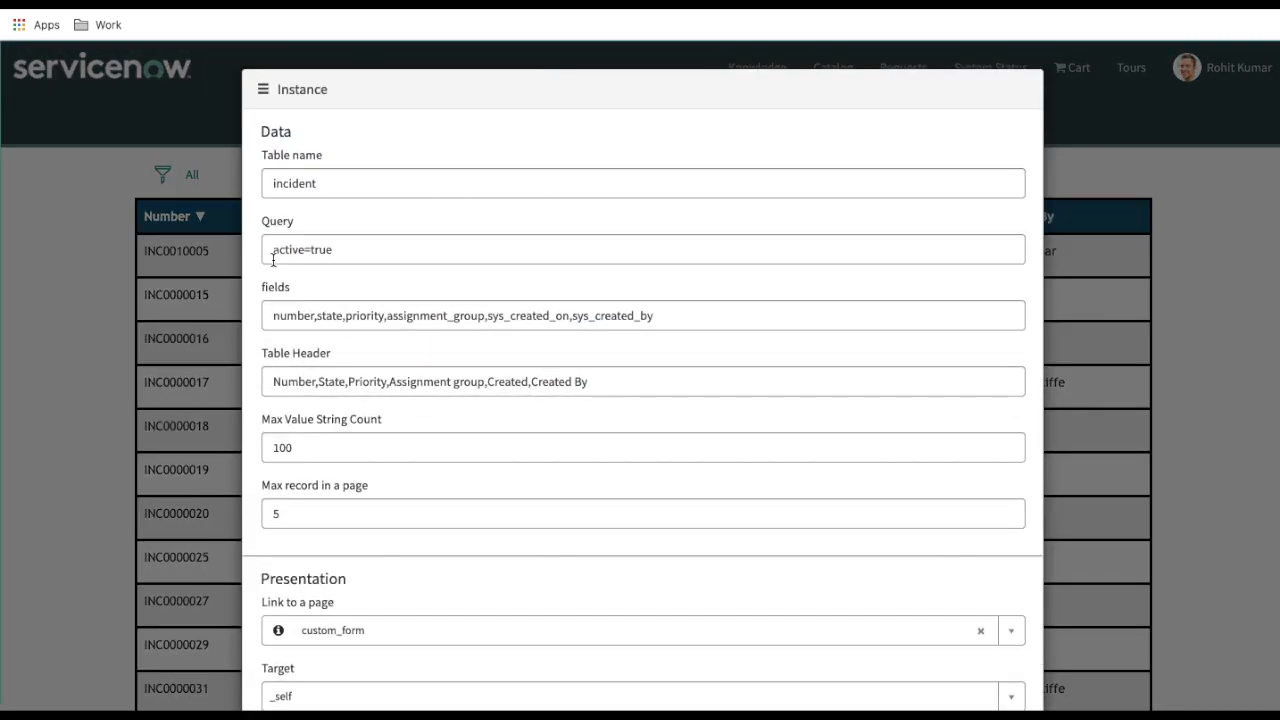
scroll(364, 462, down, 4)
click(268, 484)
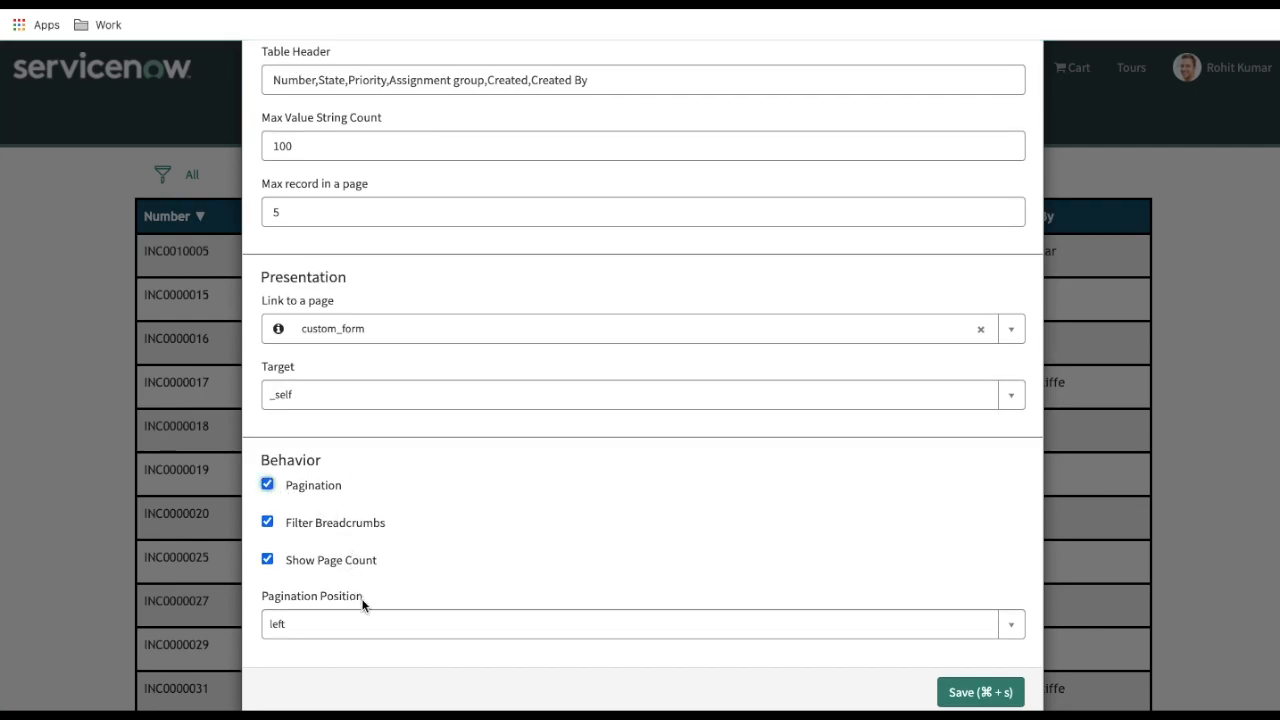
click(343, 622)
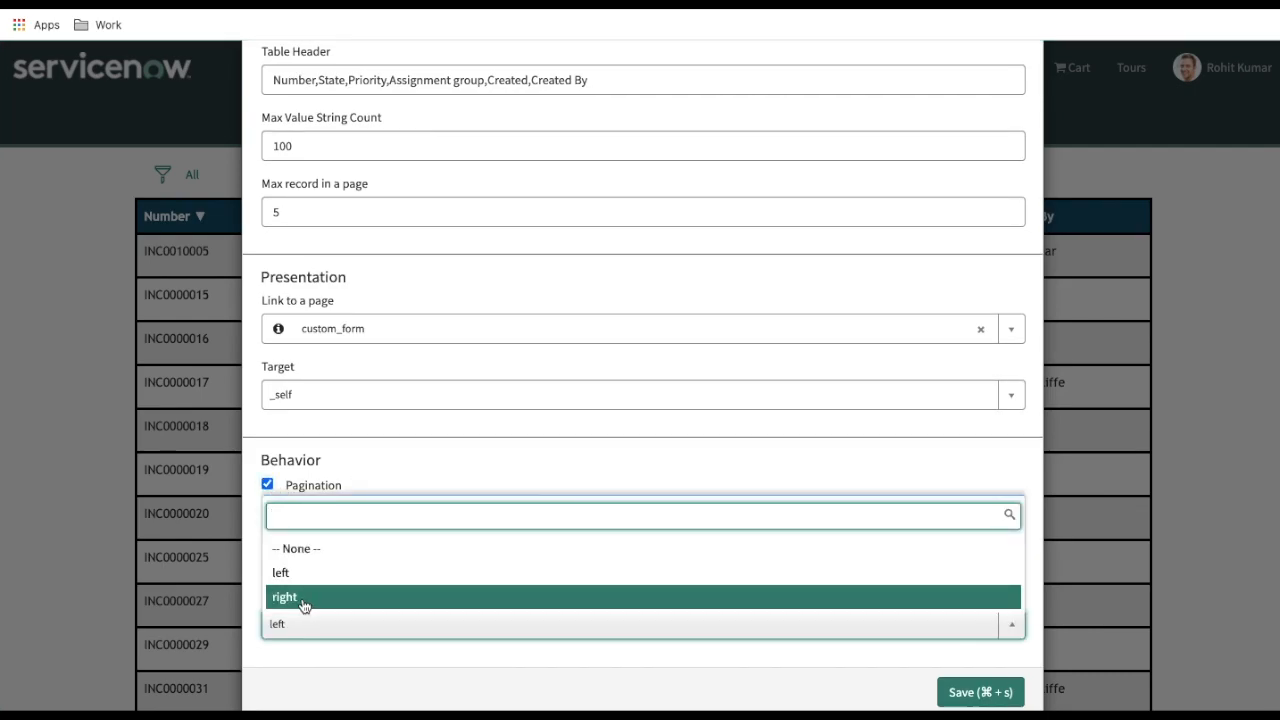
click(303, 598)
click(962, 703)
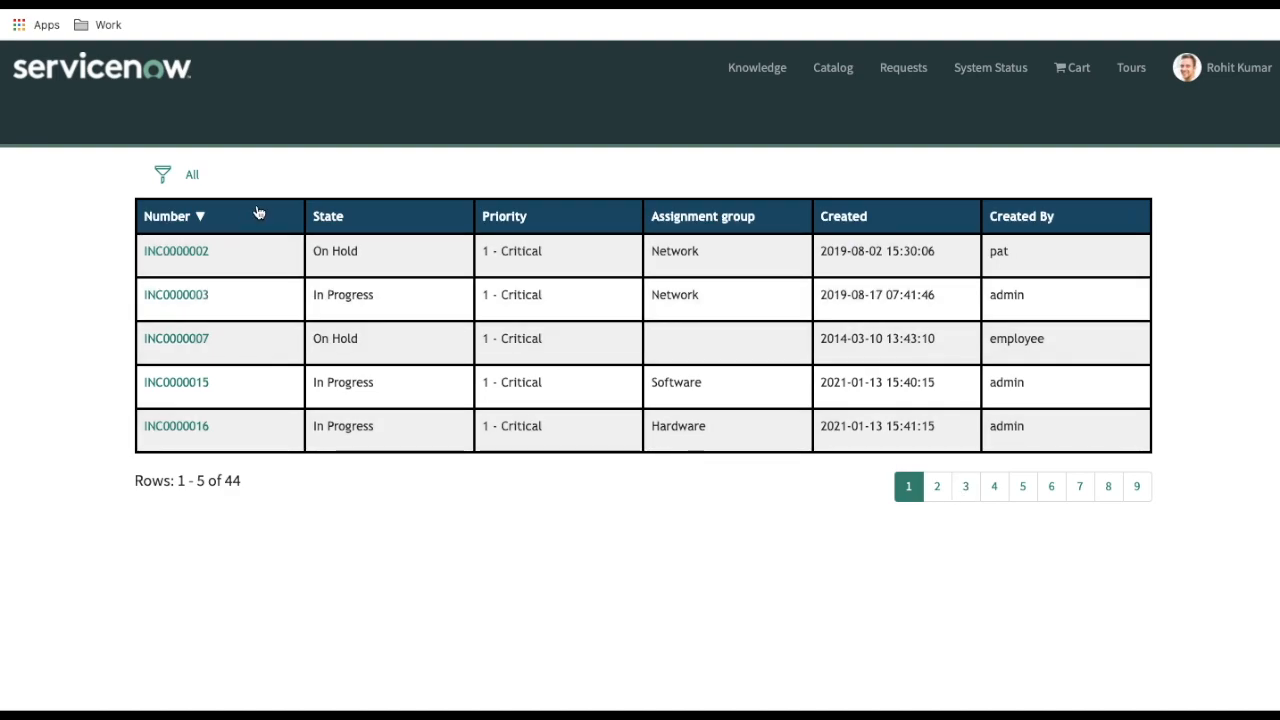
ctrl+right_click(254, 198)
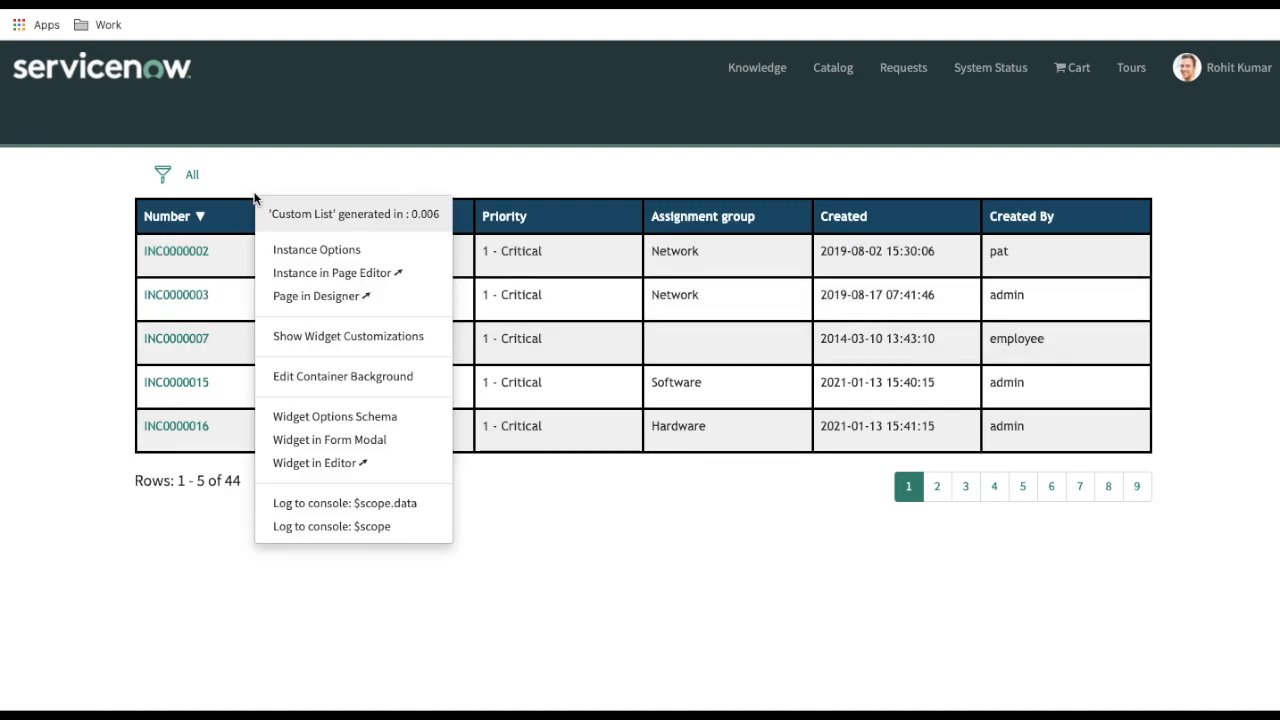
click(297, 245)
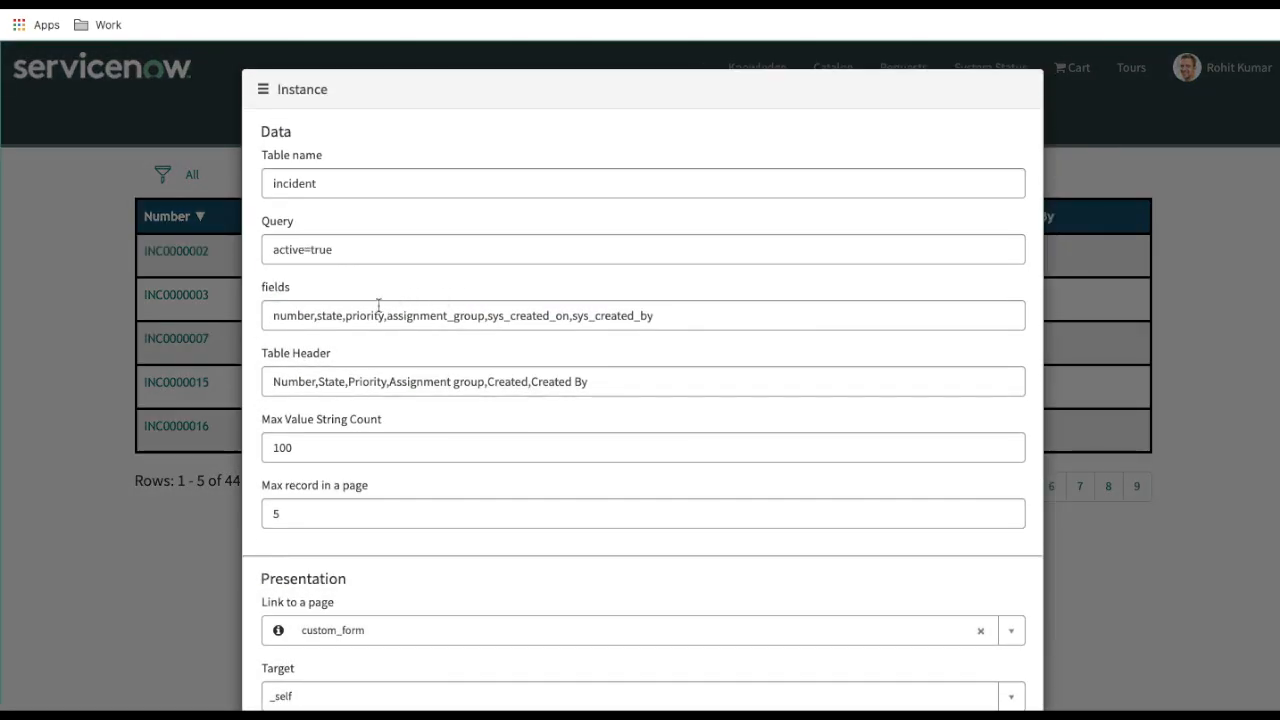
click(344, 250)
click(209, 241)
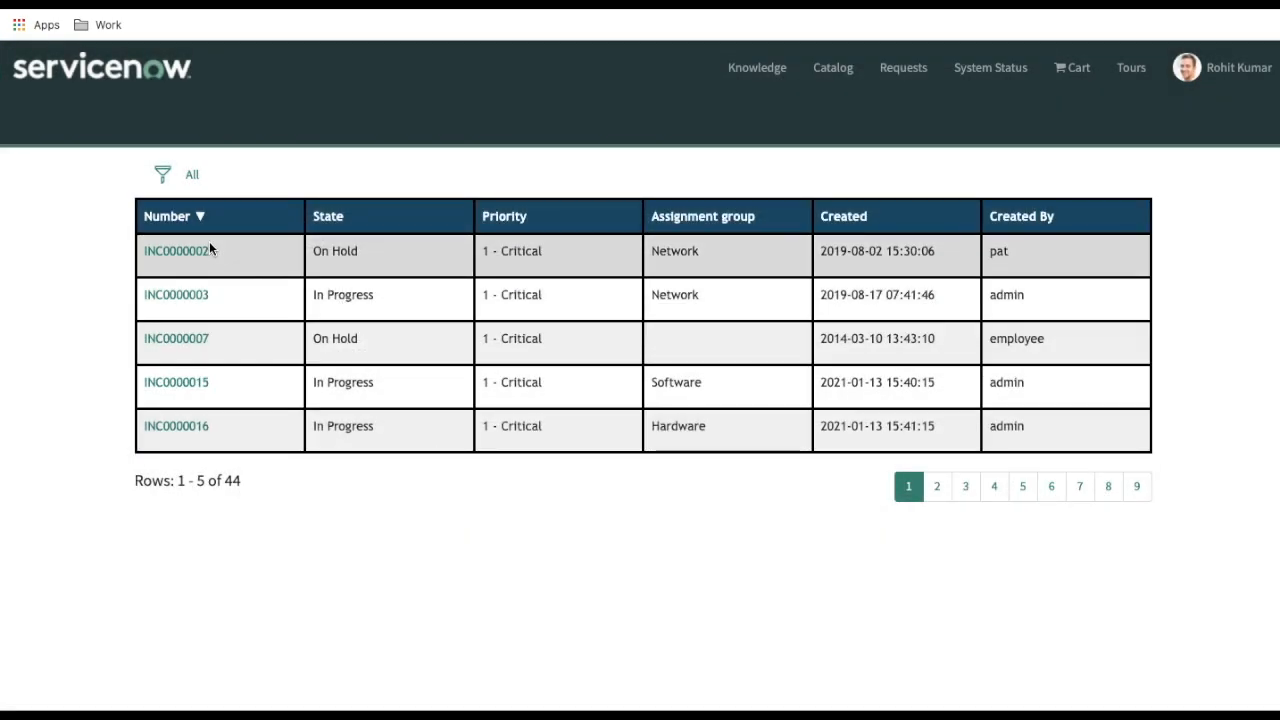
Step: Clear the active=true query in the Custom List widget's instance options and save them
ctrl+right_click(222, 205)
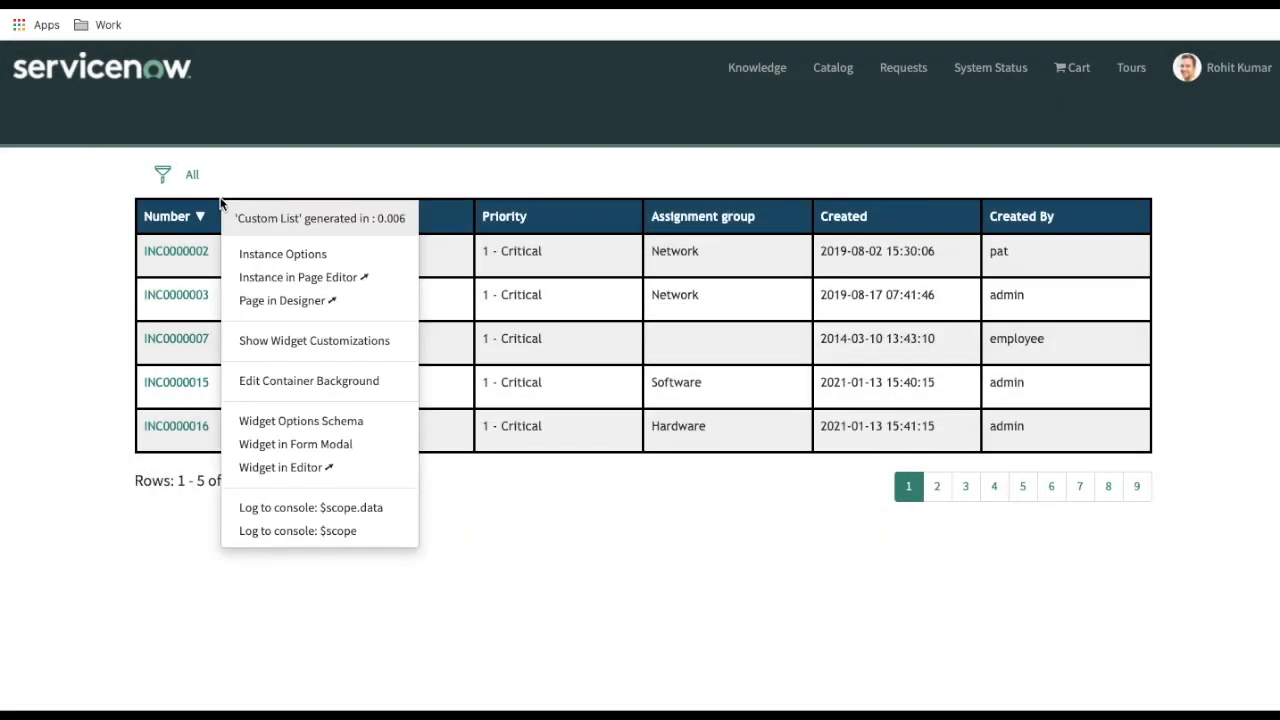
click(254, 252)
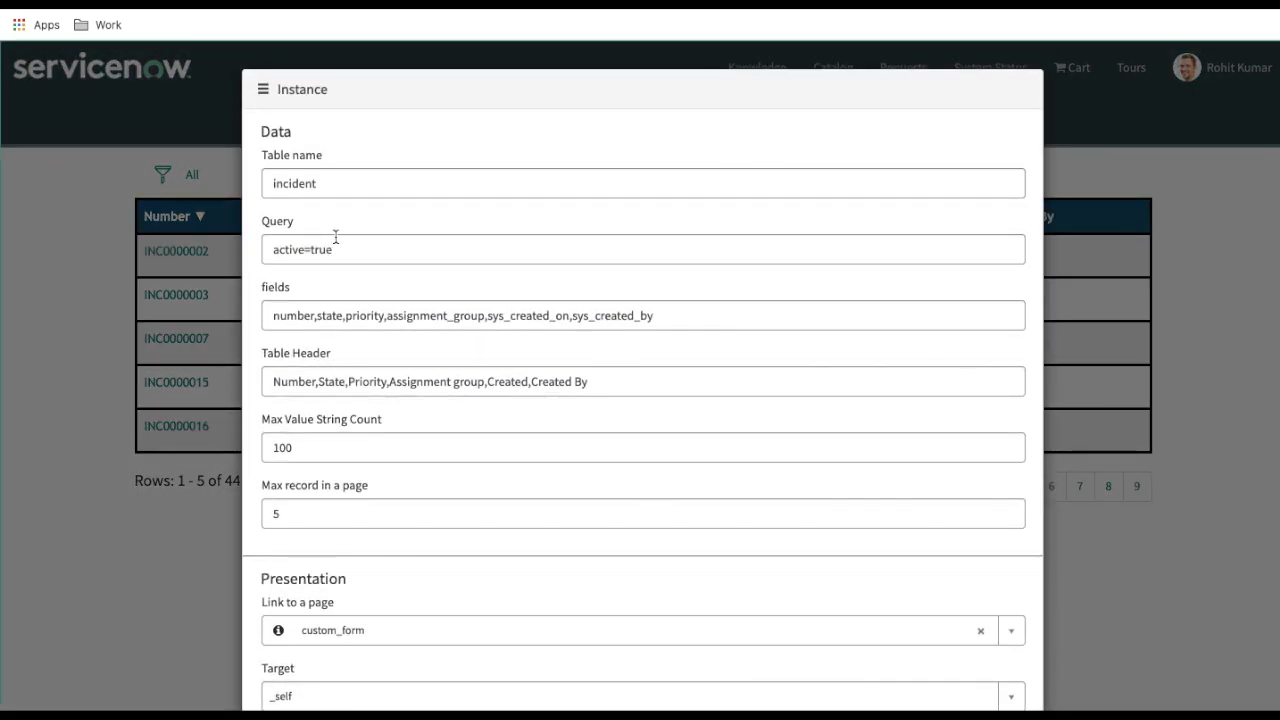
drag(346, 248, 251, 244)
key(BackSpace)
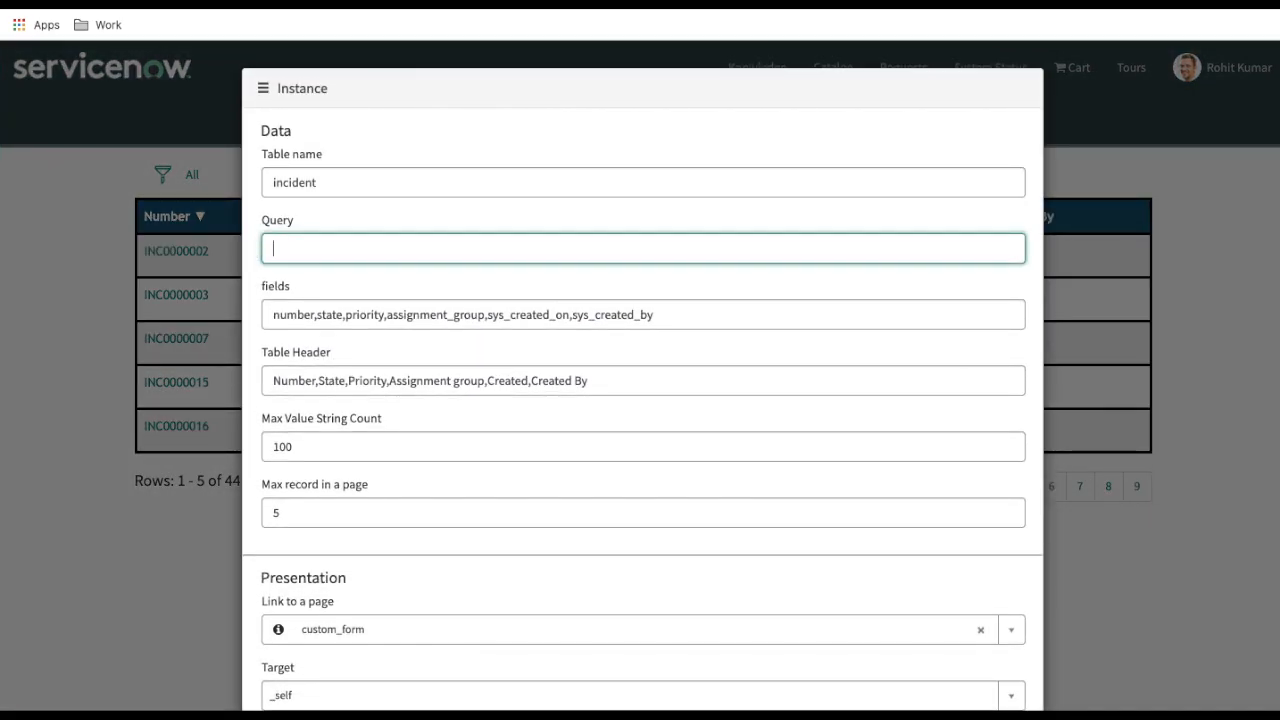
scroll(666, 383, down, 3)
click(974, 692)
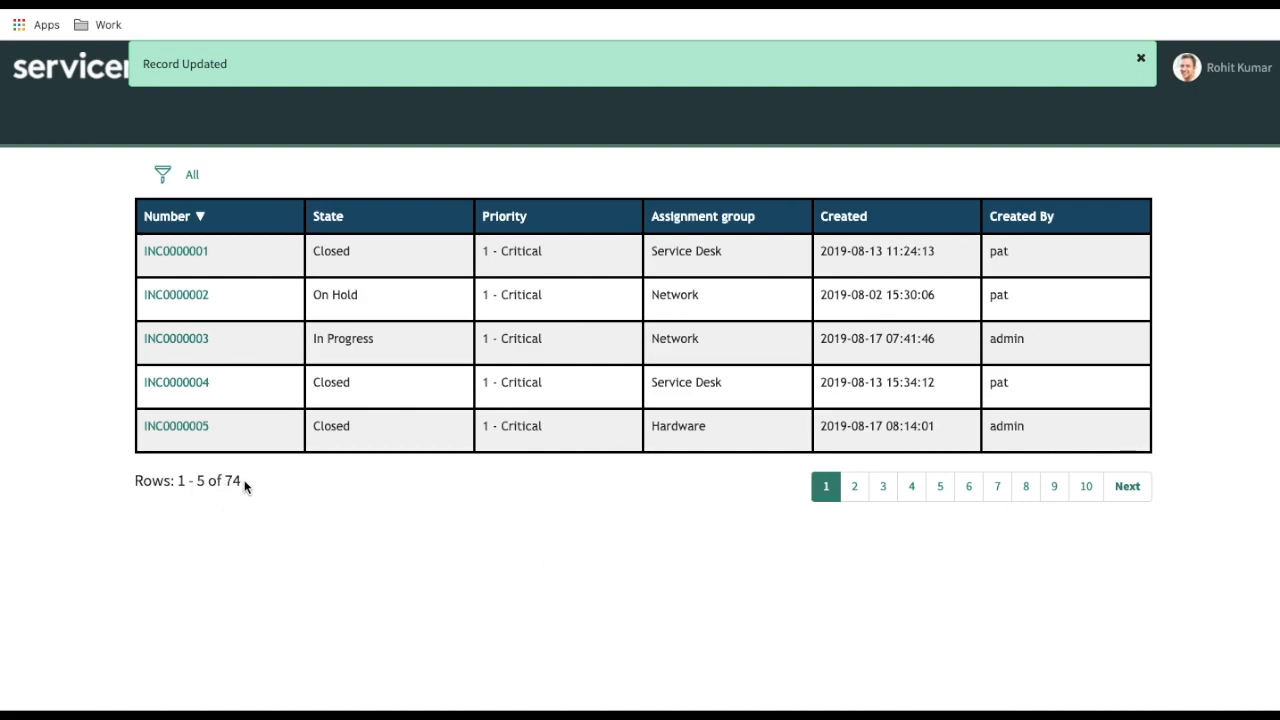
Step: Page through the incident list to page 15, return to page 1, and check the row count below the table
click(1125, 488)
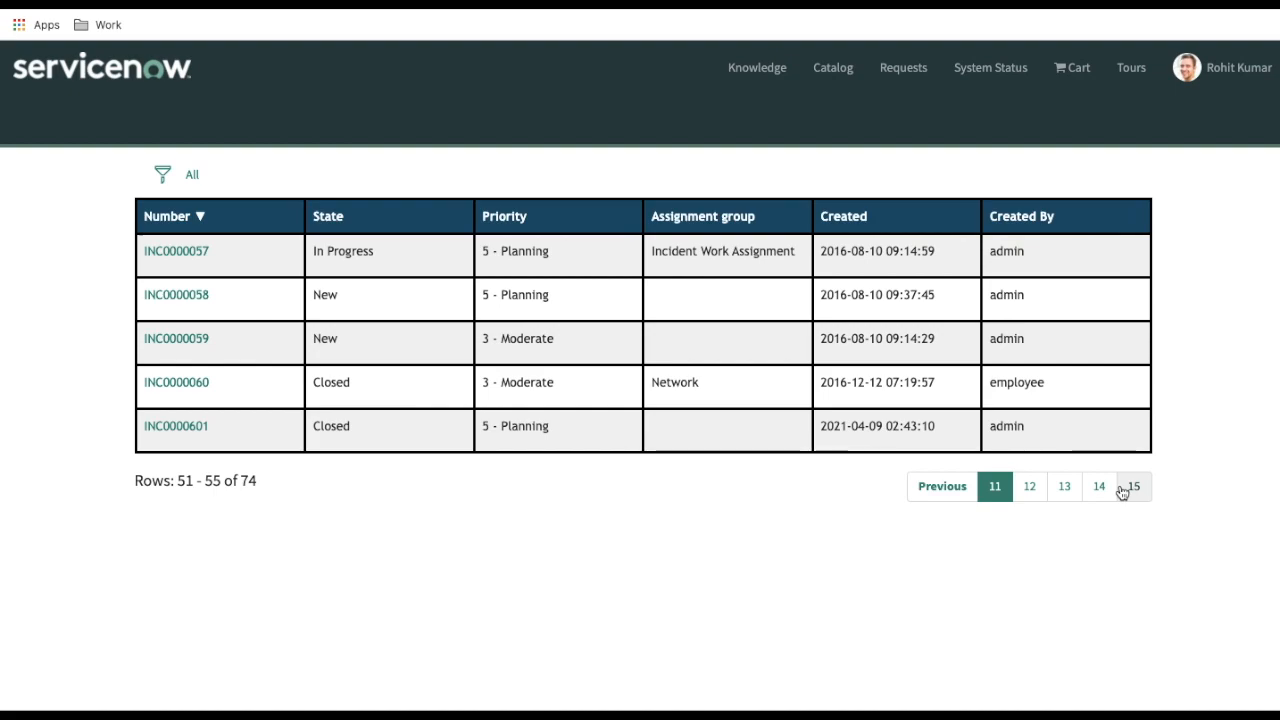
click(1130, 489)
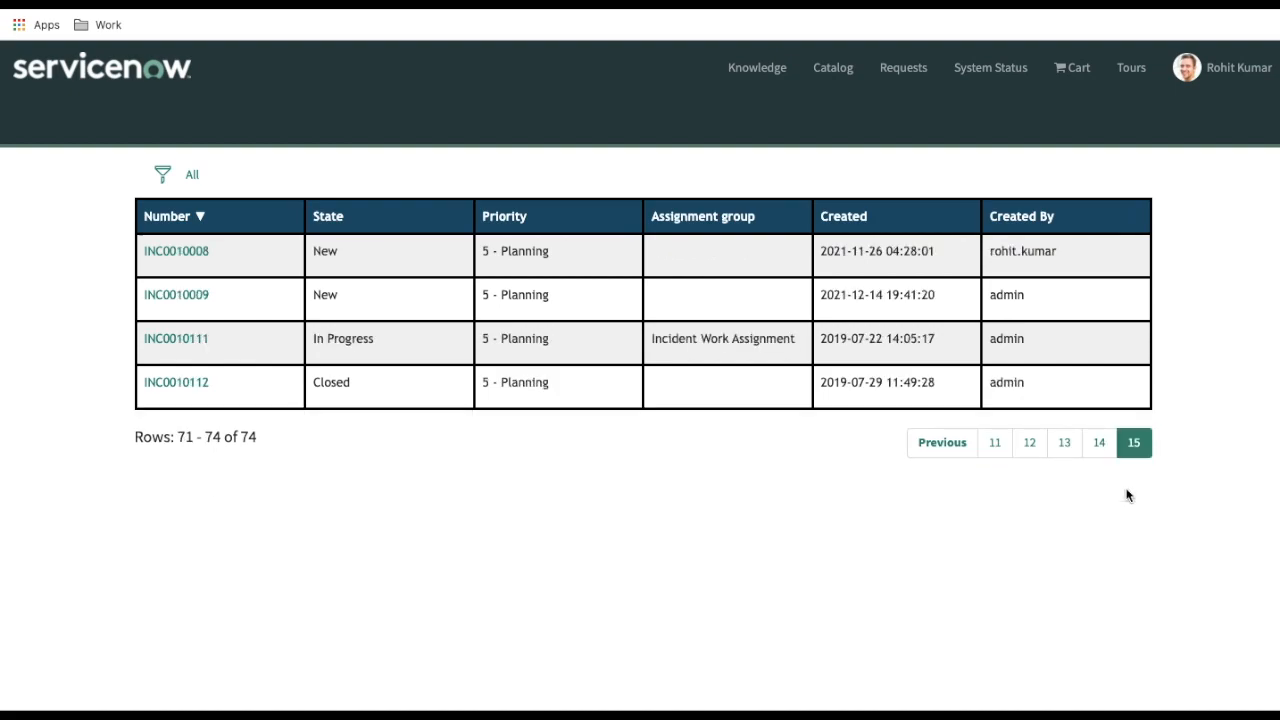
click(953, 452)
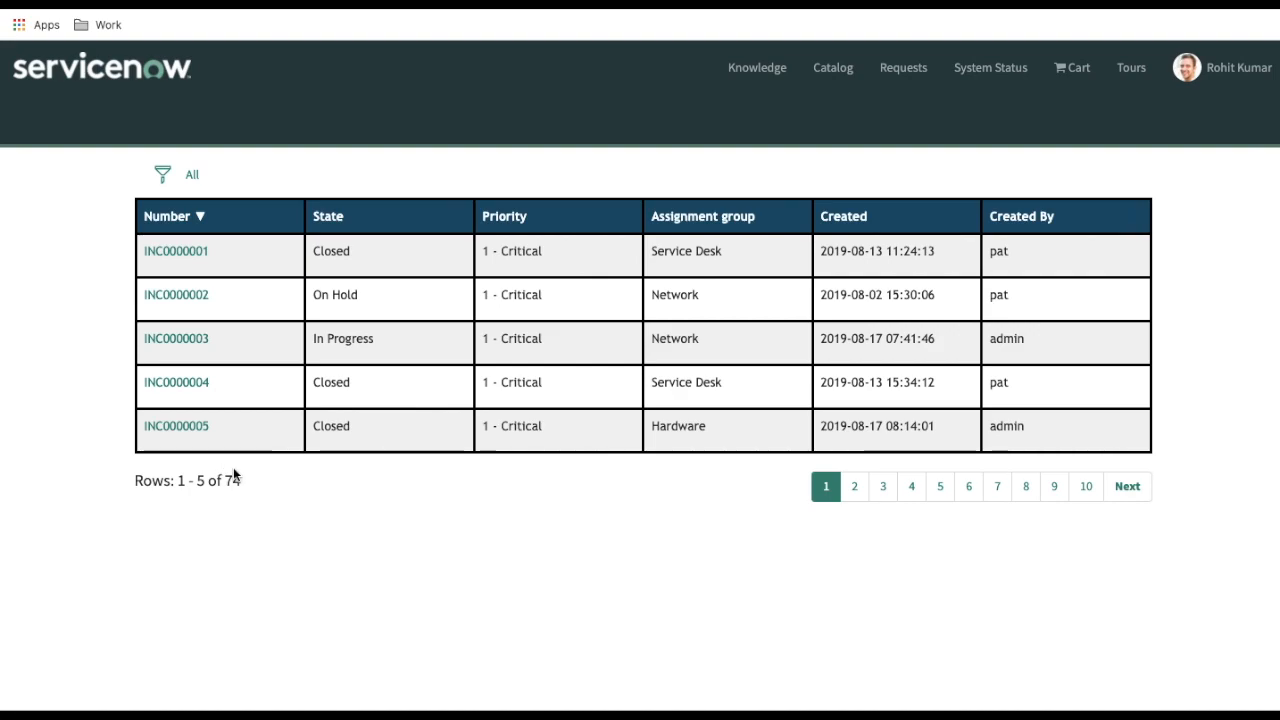
drag(134, 481, 159, 480)
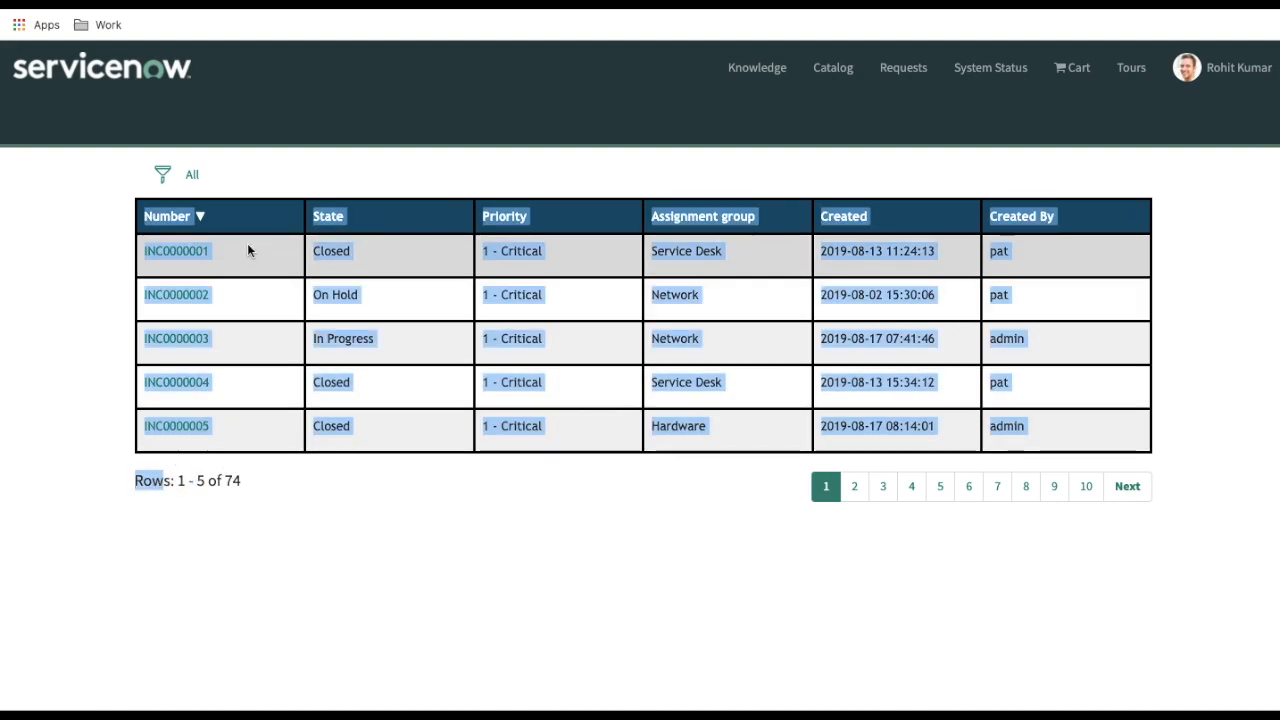
click(240, 202)
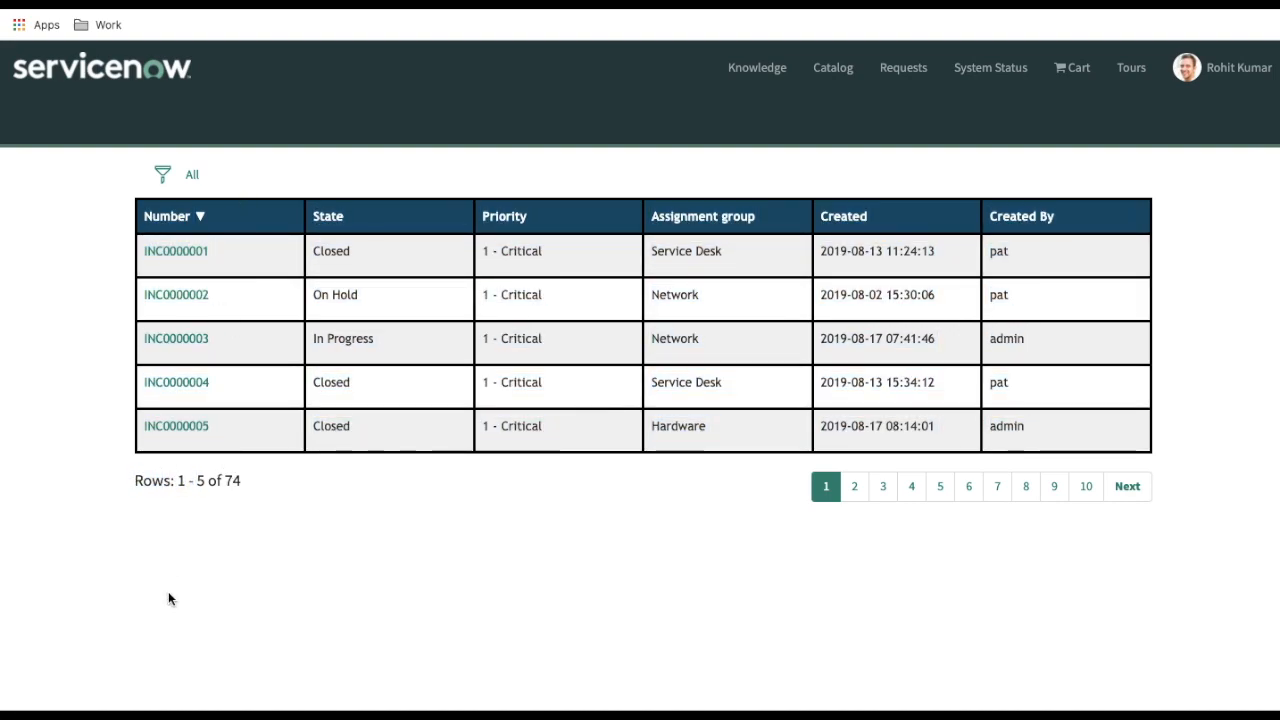
Step: Disable Show Page Count in the Custom List widget's instance options and save them
ctrl+right_click(265, 202)
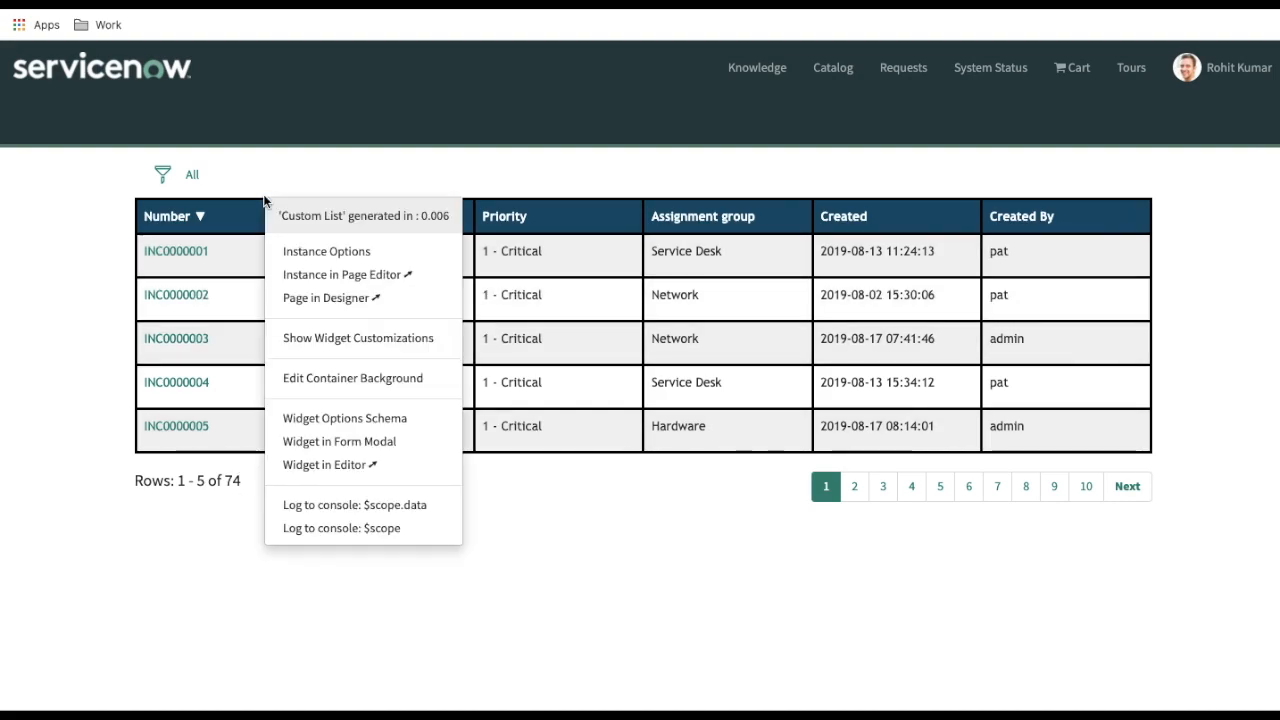
click(308, 246)
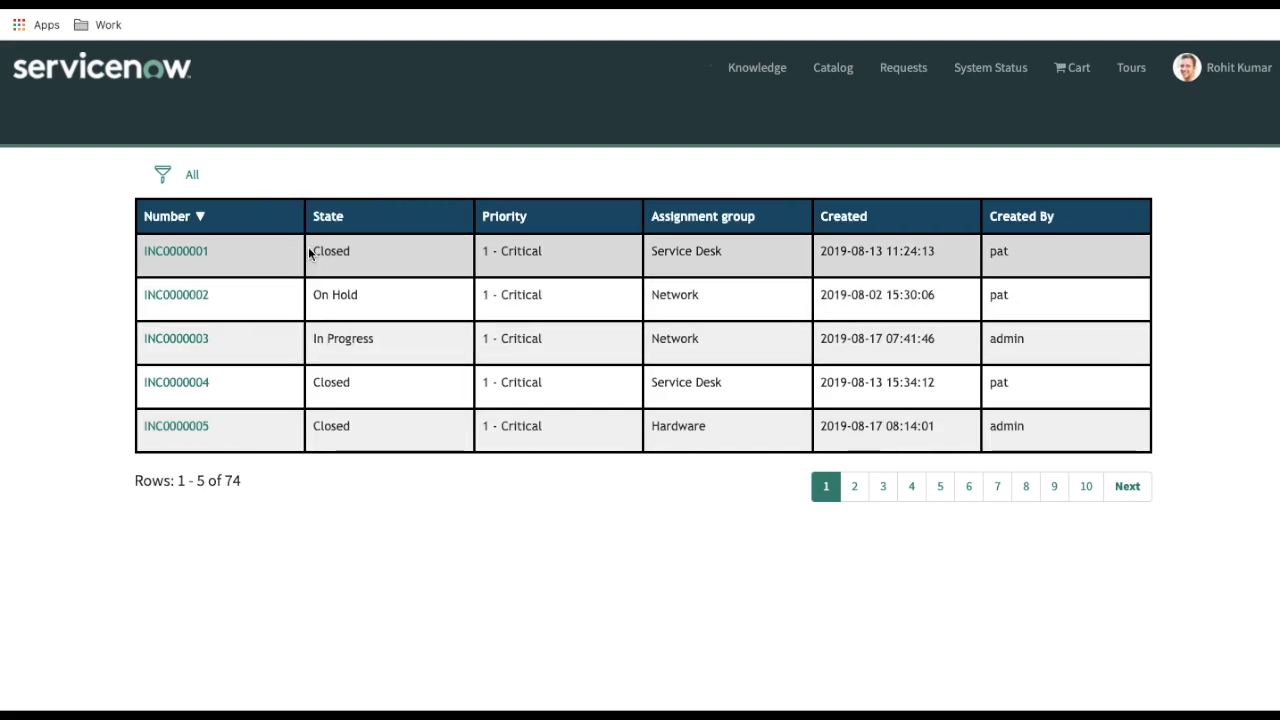
scroll(497, 506, down, 3)
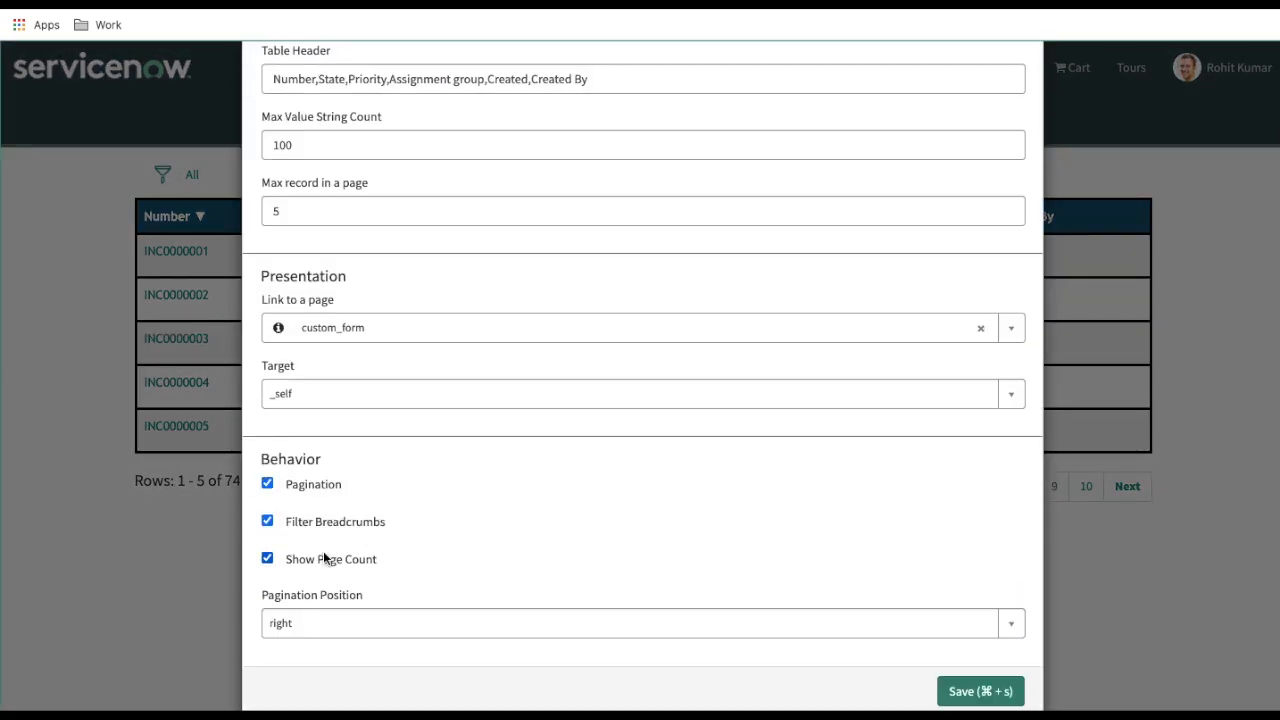
click(268, 560)
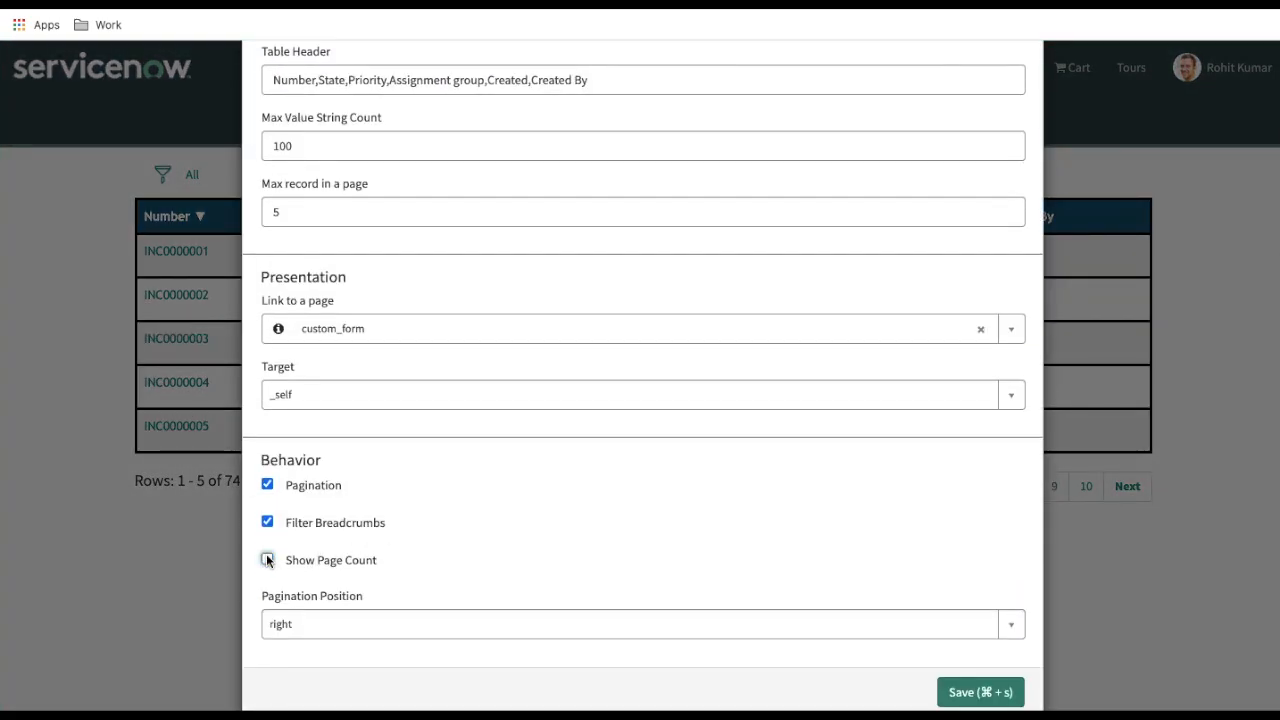
click(958, 688)
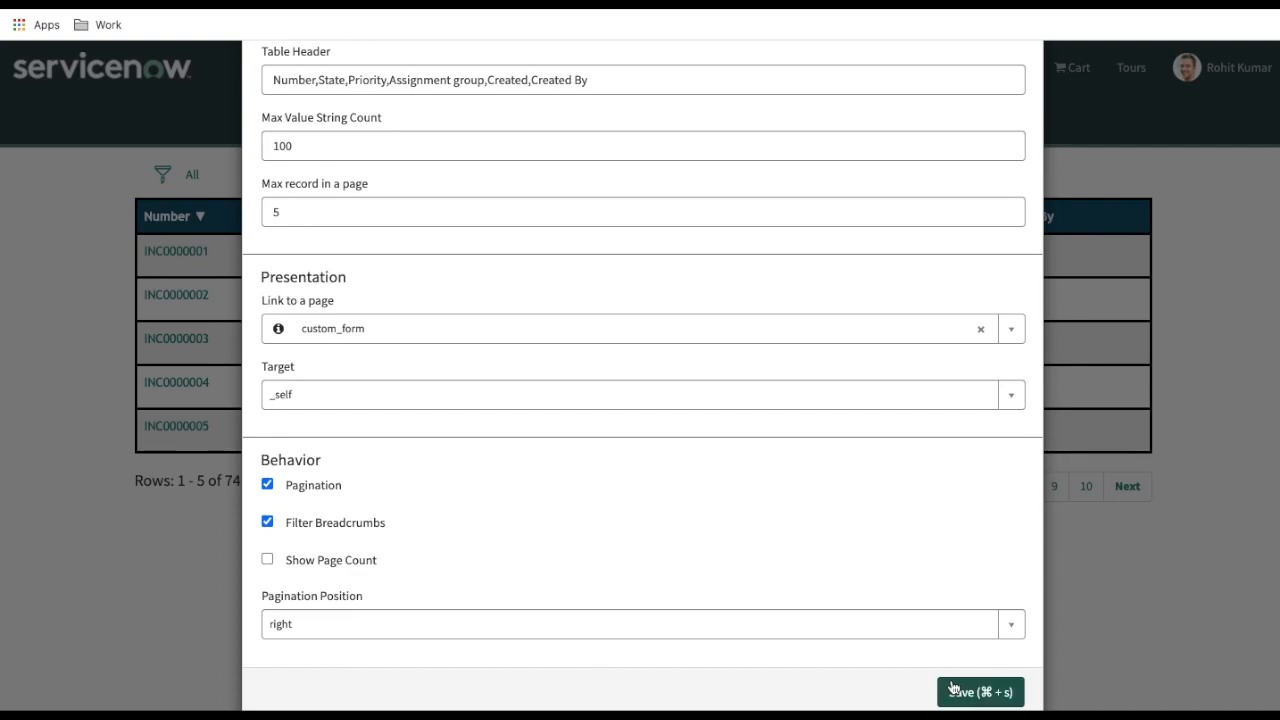